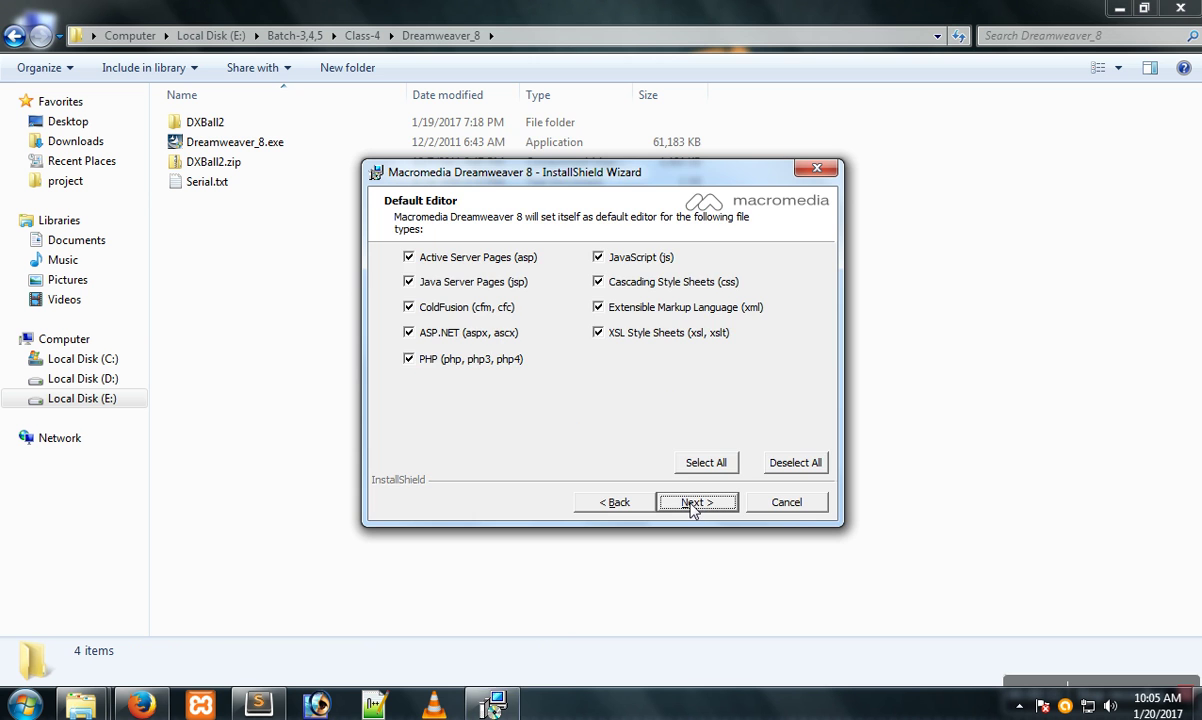
# - Keep all the default editor file types and continue with the Macromedia Dreamweaver 8 installation
pyautogui.click(696, 505)
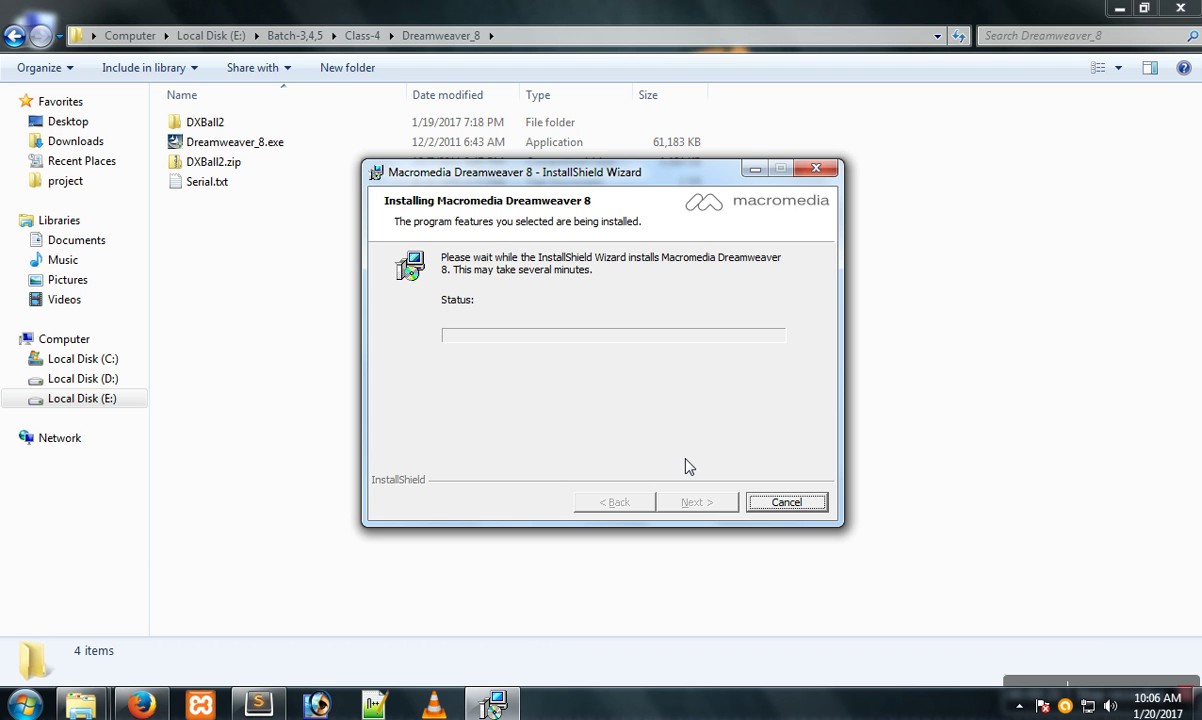
# - Minimize the file window, delete index.php and the zip archives from the desktop, and refresh the desktop
pyautogui.click(1117, 15)
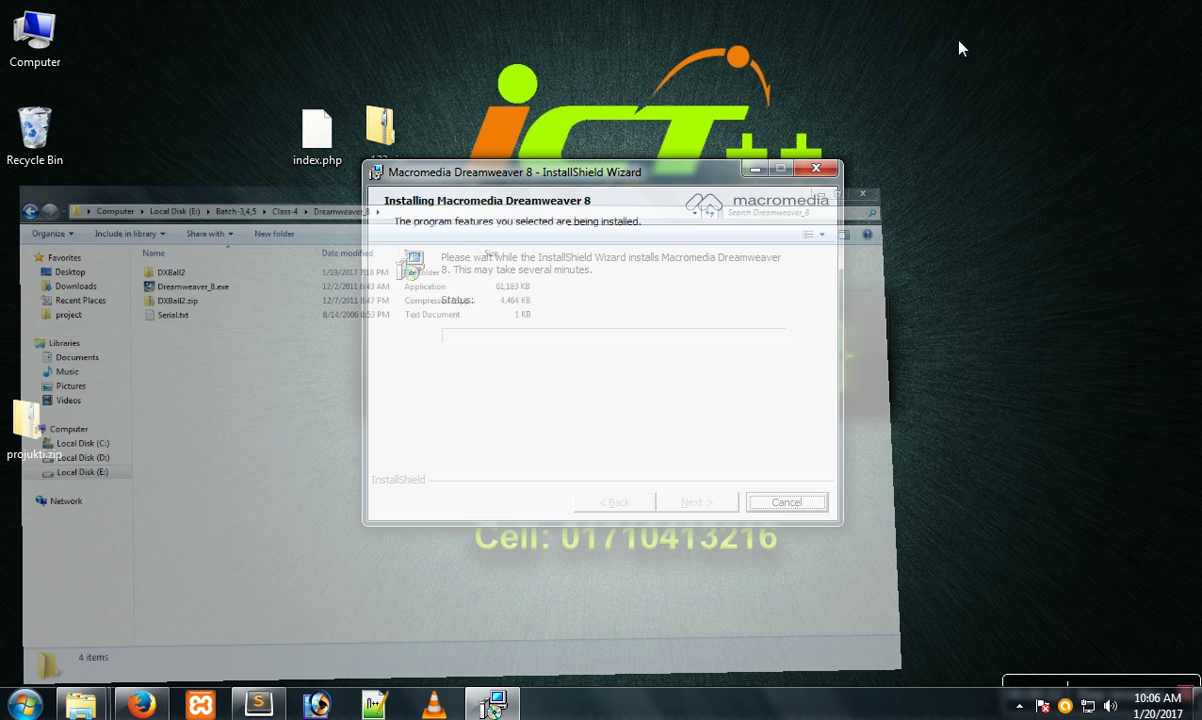
pyautogui.moveTo(460, 84); pyautogui.dragTo(207, 259)
pyautogui.moveTo(317, 130); pyautogui.dragTo(16, 146)
pyautogui.moveTo(25, 420); pyautogui.dragTo(32, 140)
pyautogui.rightClick(454, 220)
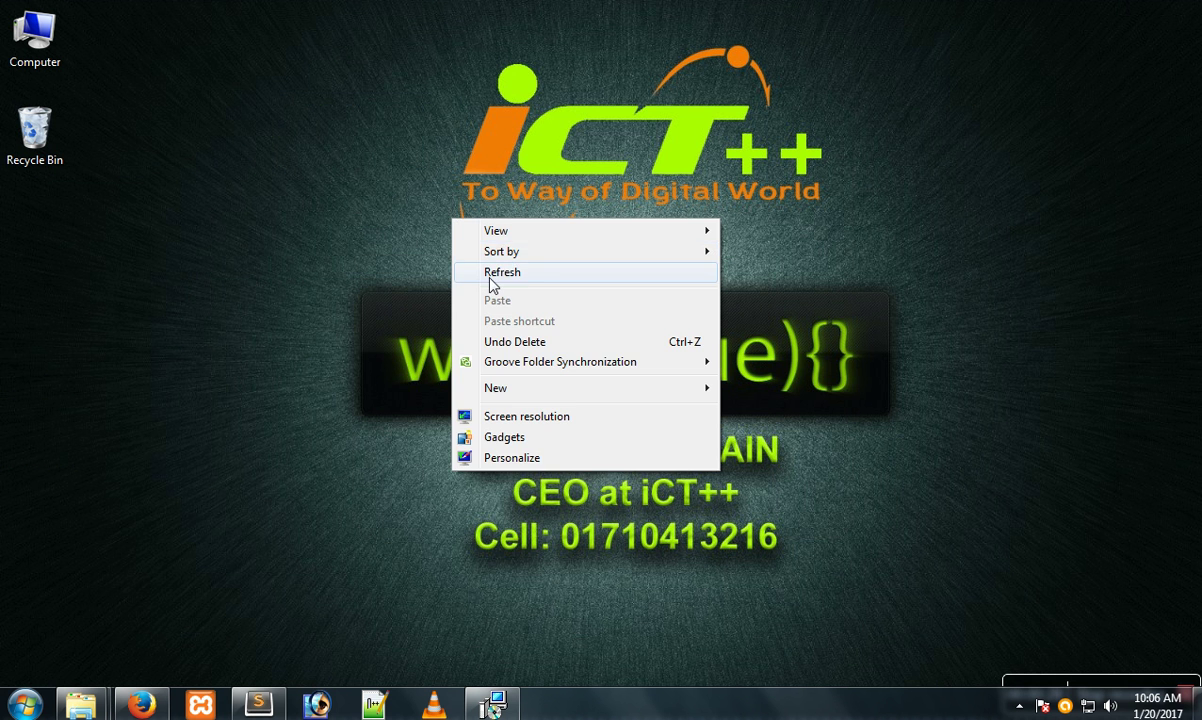
pyautogui.rightClick(406, 180)
pyautogui.click(467, 244)
pyautogui.rightClick(398, 168)
pyautogui.click(443, 230)
# - Copy the projukti folder from the project folder in htdocs and paste it onto the desktop
pyautogui.moveTo(78, 706)
pyautogui.click(110, 590)
pyautogui.click(66, 178)
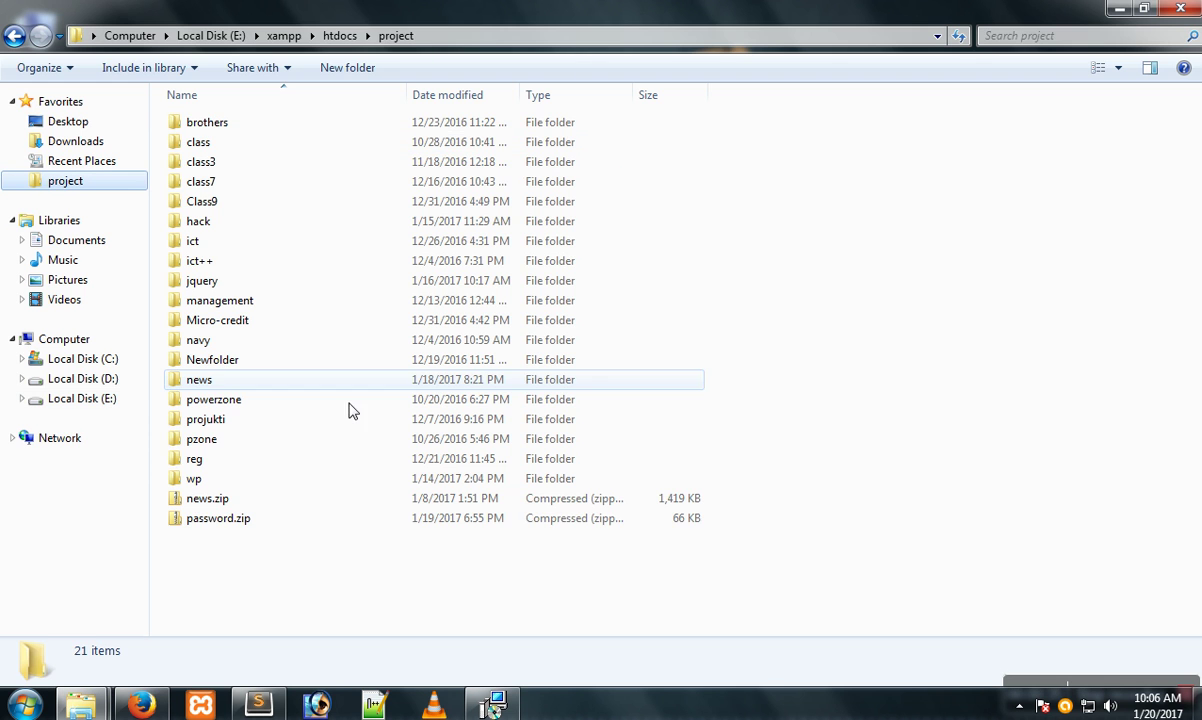
pyautogui.click(190, 425)
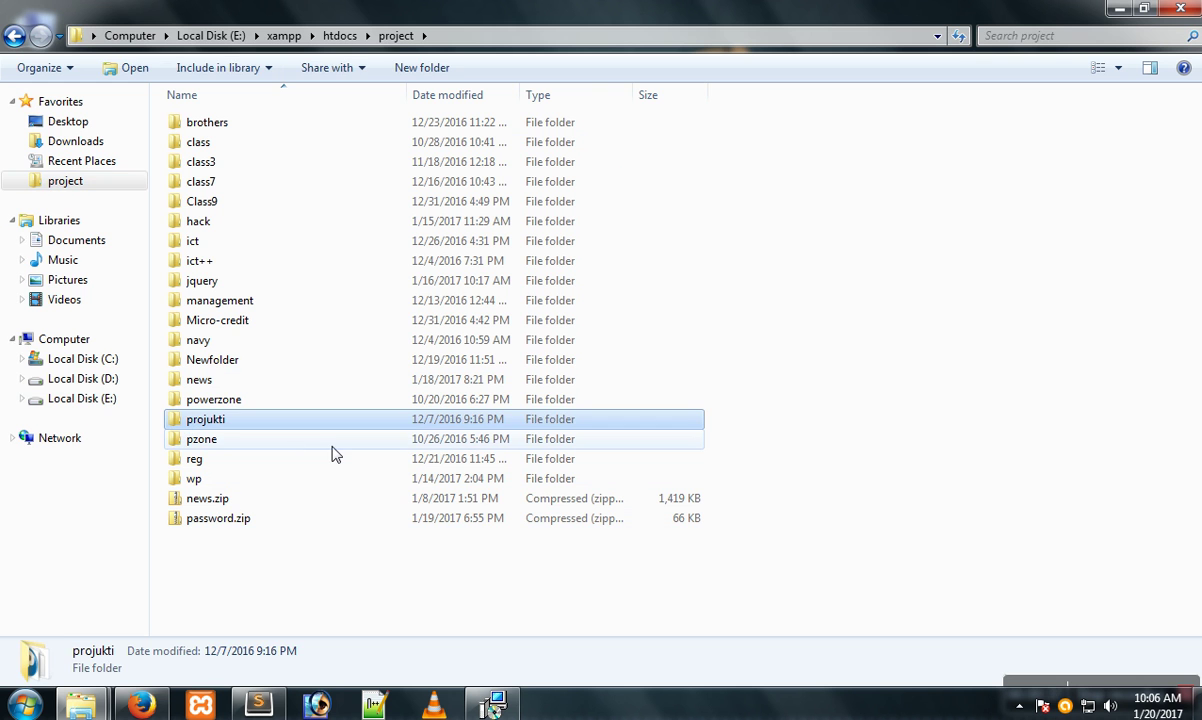
pyautogui.click(1119, 8)
pyautogui.rightClick(351, 167)
pyautogui.click(390, 246)
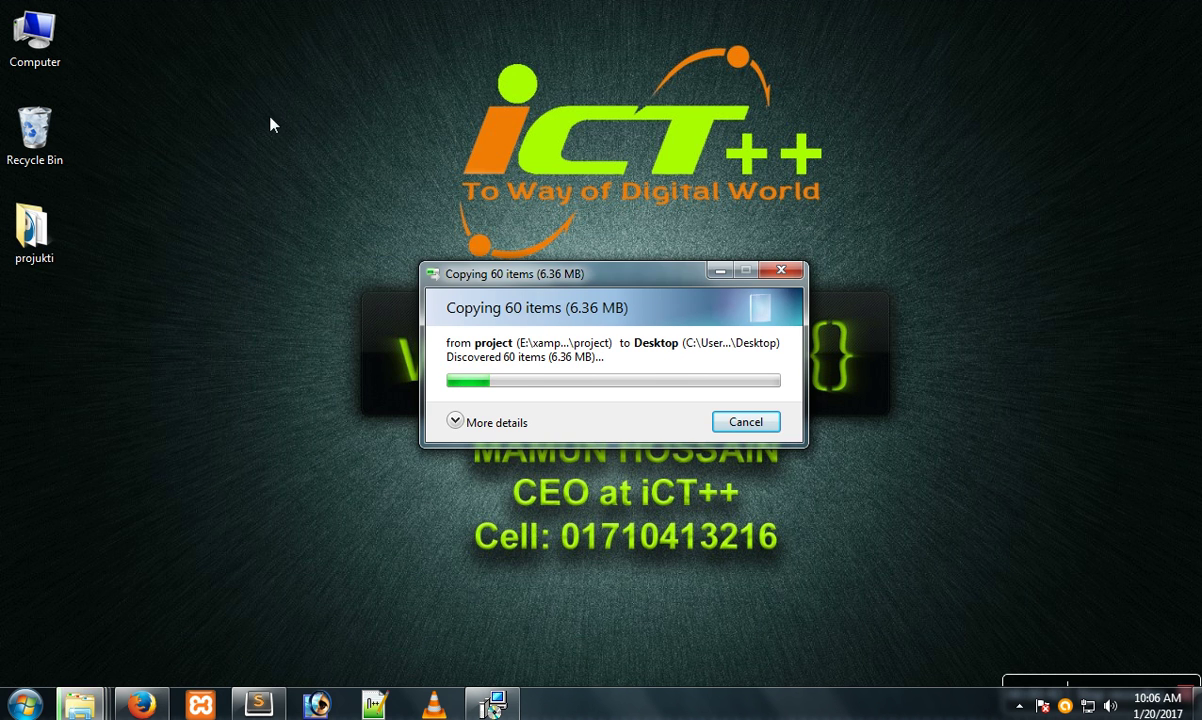
pyautogui.rightClick(265, 114)
pyautogui.rightClick(296, 101)
pyautogui.click(340, 153)
pyautogui.rightClick(603, 154)
pyautogui.click(652, 206)
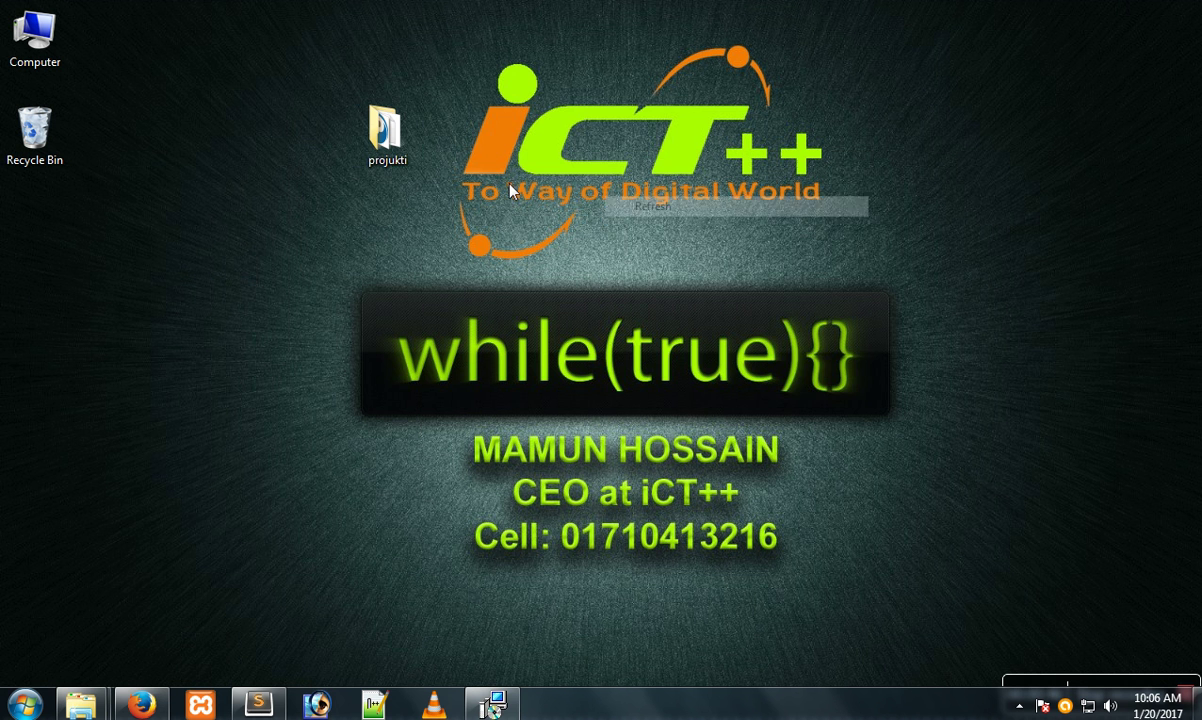
pyautogui.rightClick(392, 90)
pyautogui.click(430, 142)
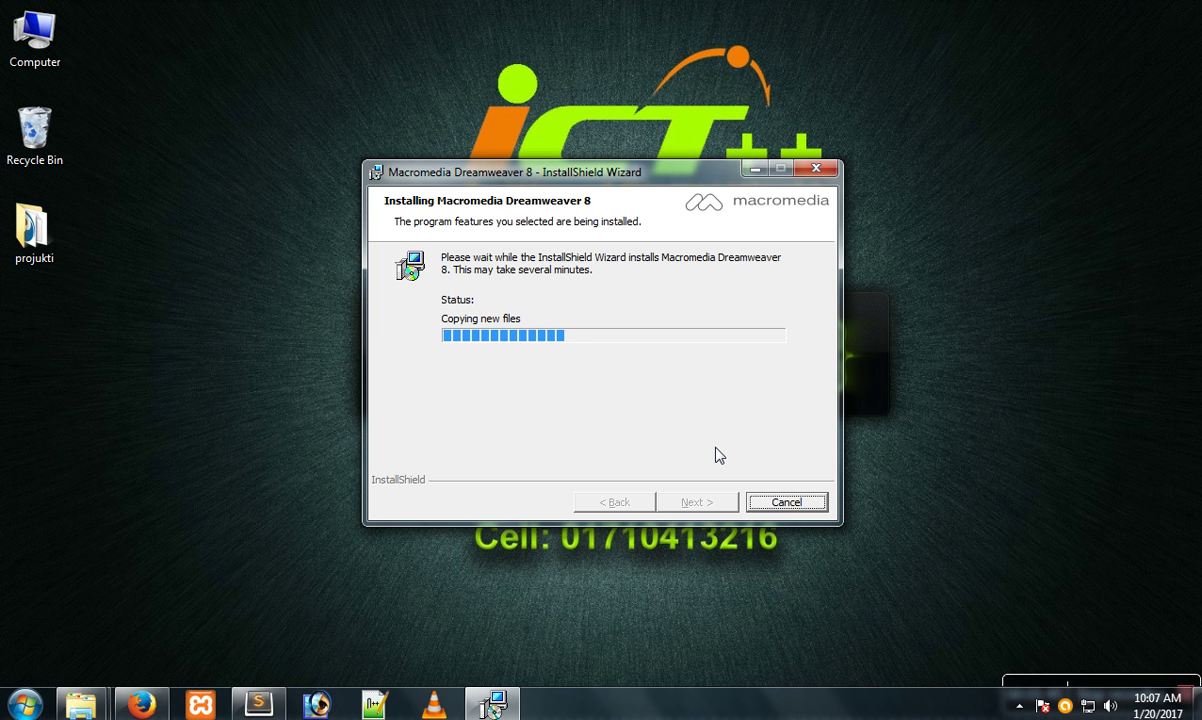
# - Finish the InstallShield wizard without launching Dreamweaver or showing the readme file, and refresh the desktop
pyautogui.moveTo(1100, 681)
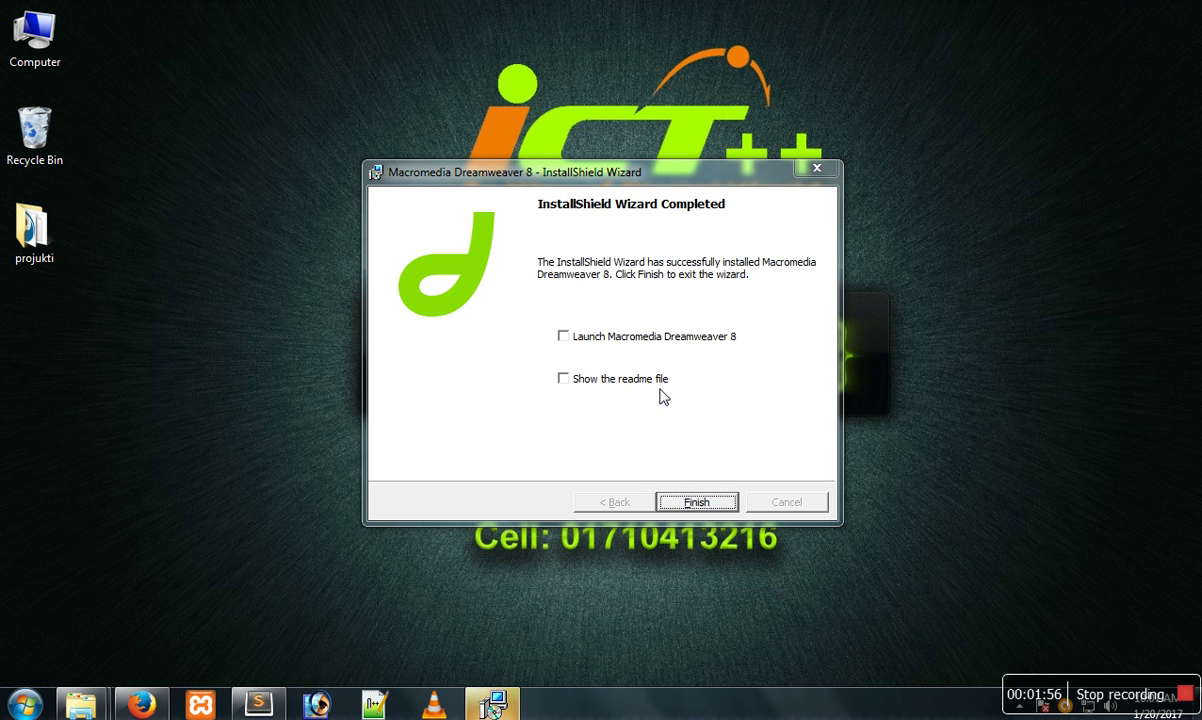
pyautogui.click(715, 507)
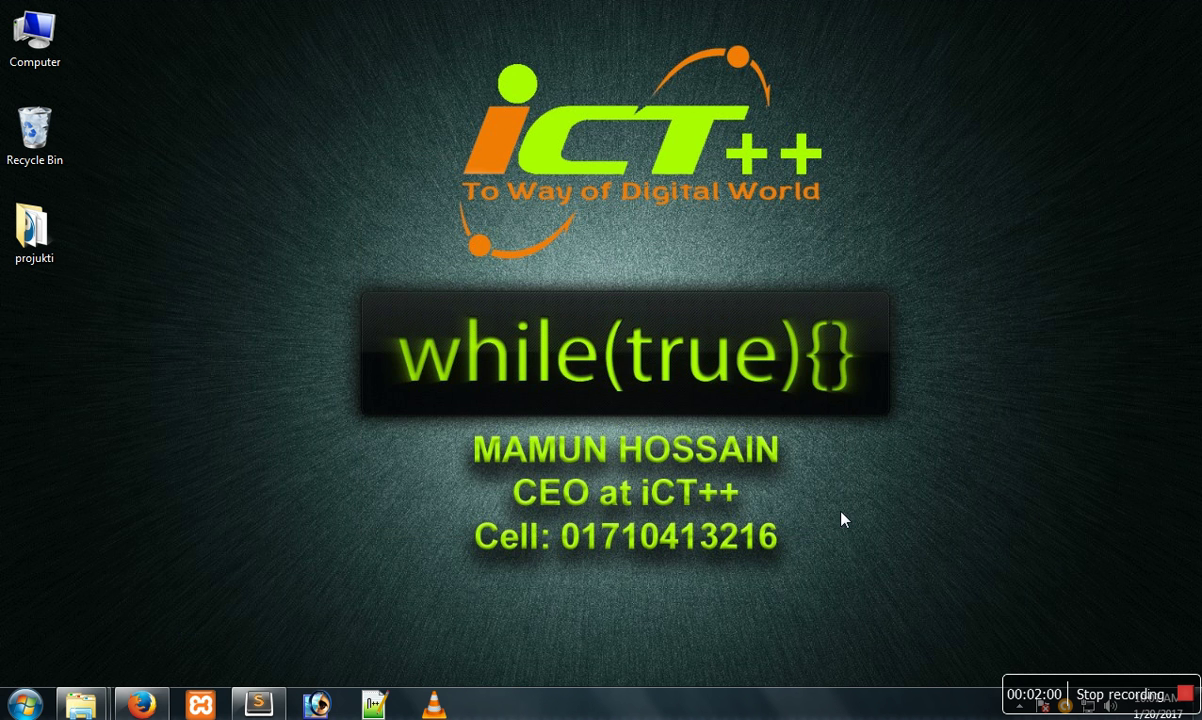
pyautogui.rightClick(354, 180)
pyautogui.click(456, 250)
# - Search the installed programs for "macro" and pin Macromedia Dreamweaver 8 to the Start menu
pyautogui.click(20, 706)
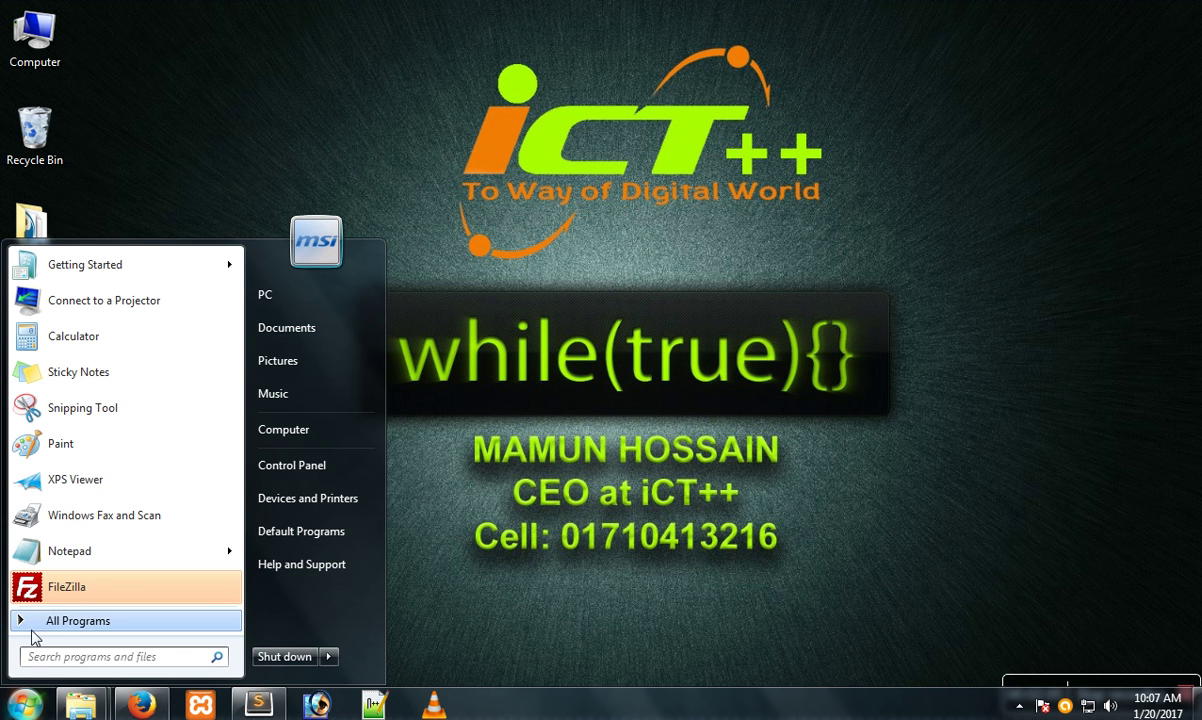
pyautogui.click(34, 628)
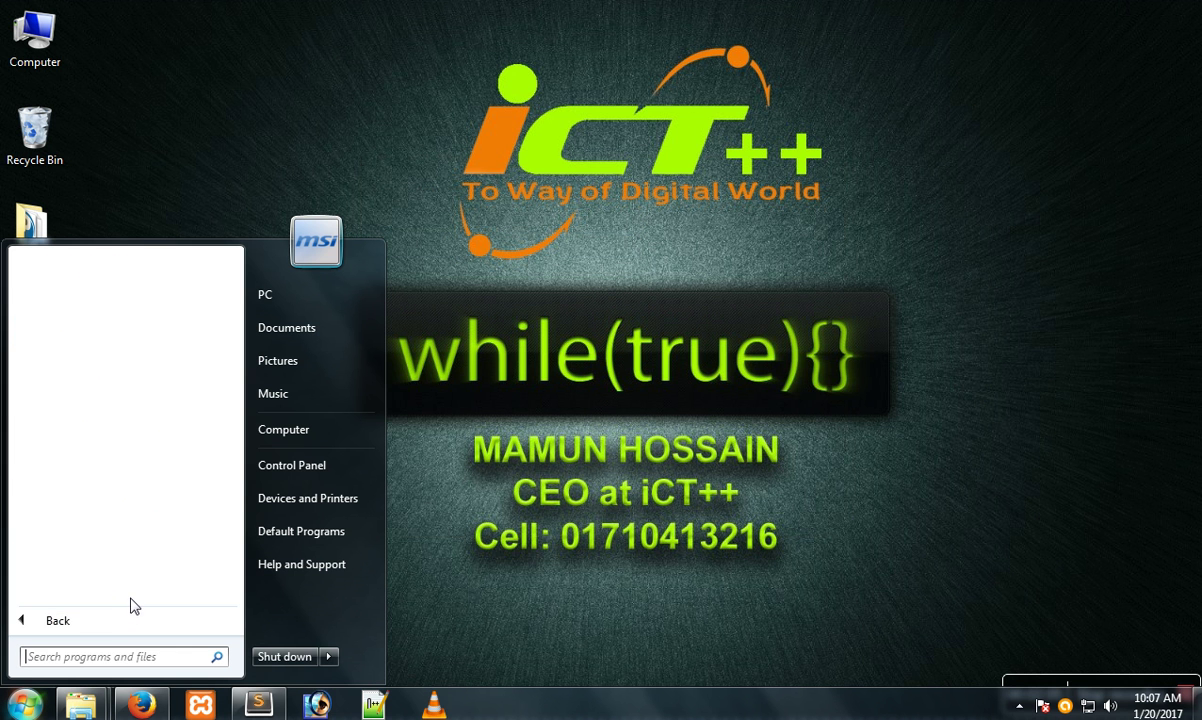
pyautogui.click(79, 663)
pyautogui.write('ma')
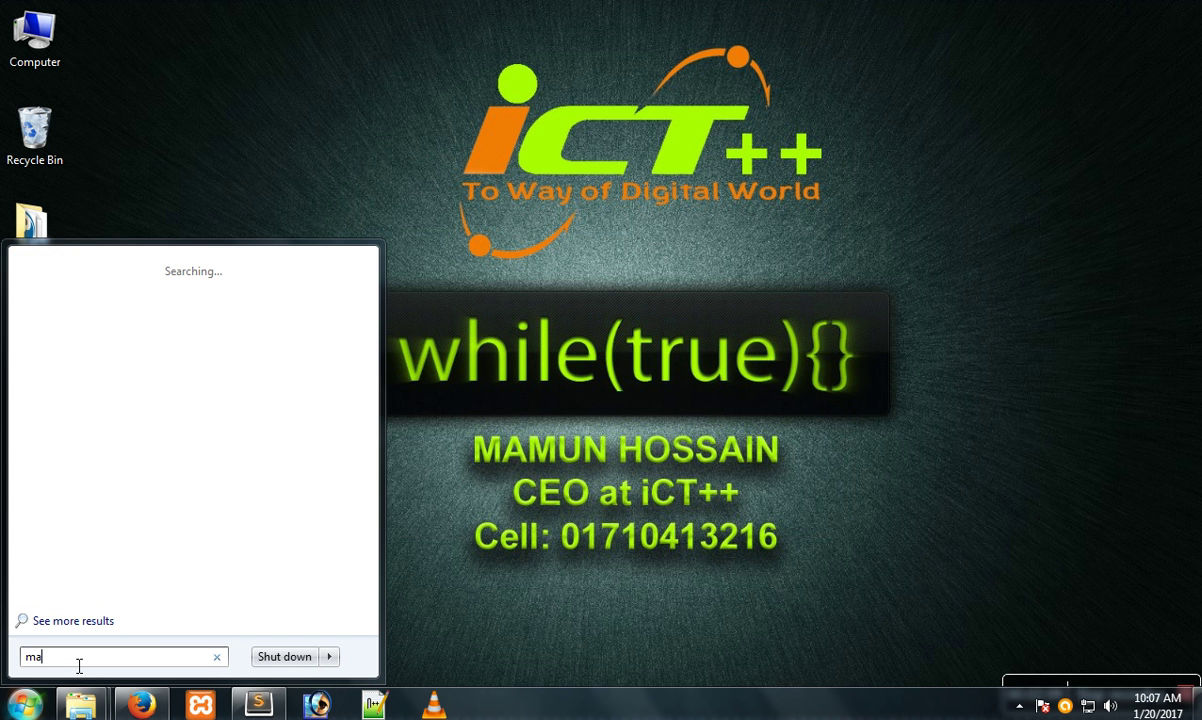
pyautogui.write('cro')
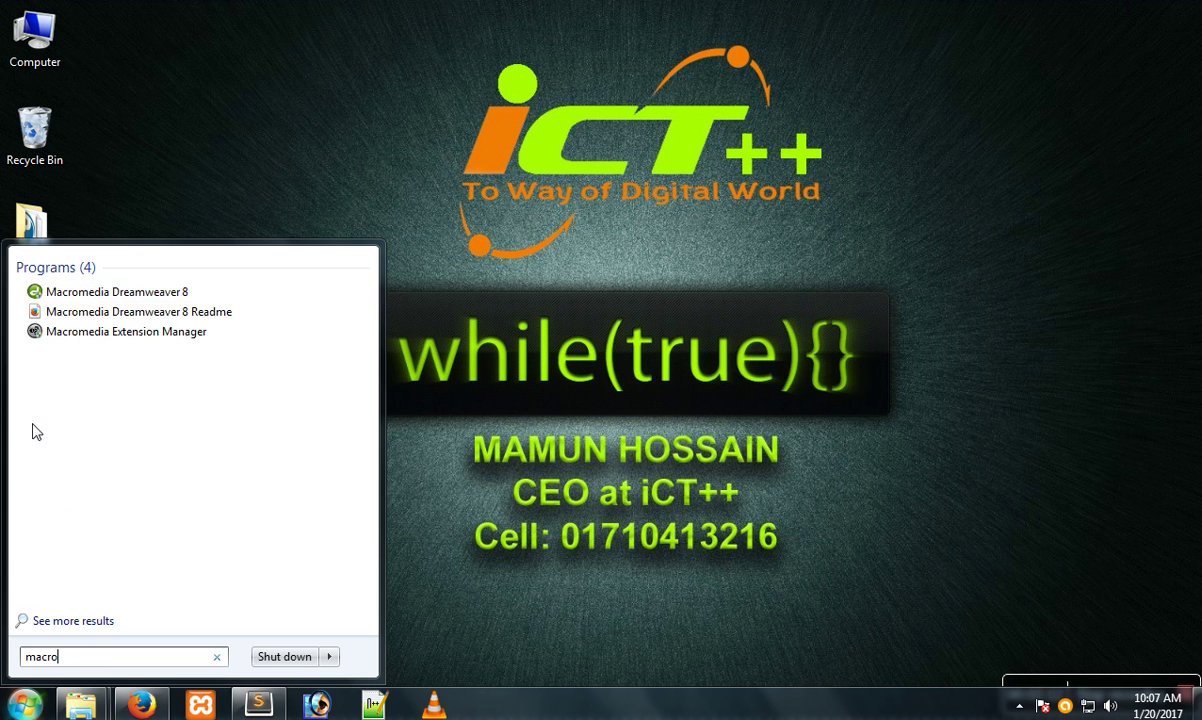
pyautogui.rightClick(140, 294)
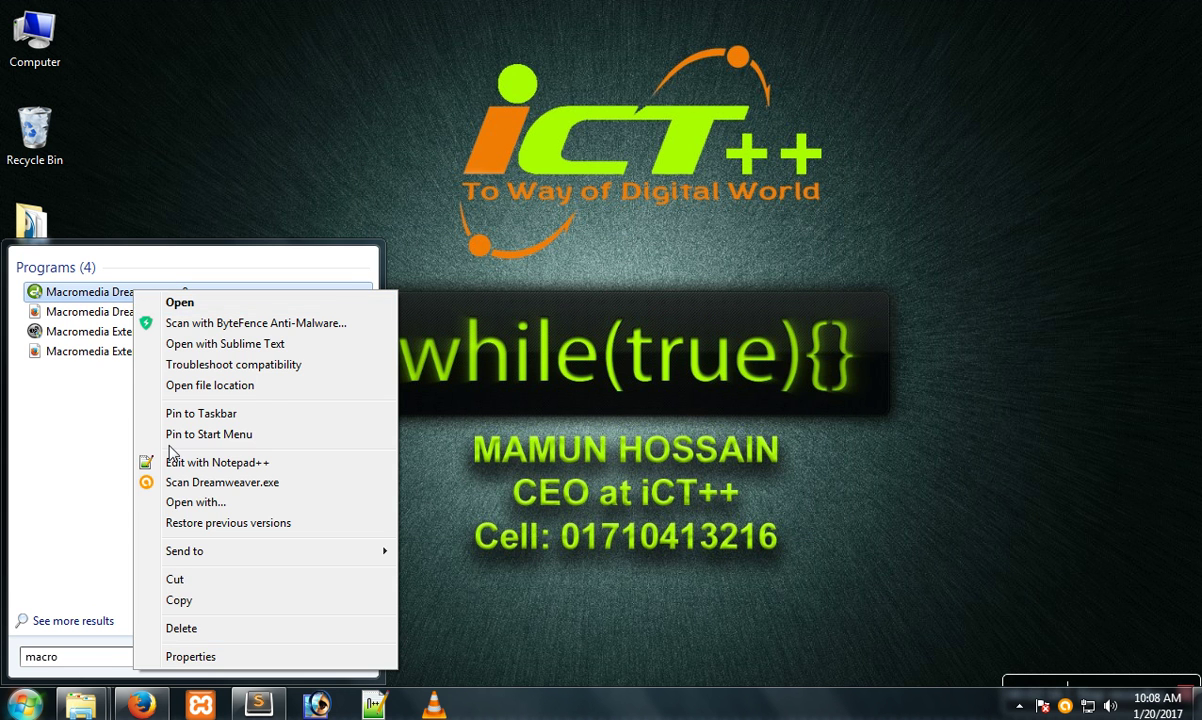
pyautogui.click(262, 440)
pyautogui.click(50, 702)
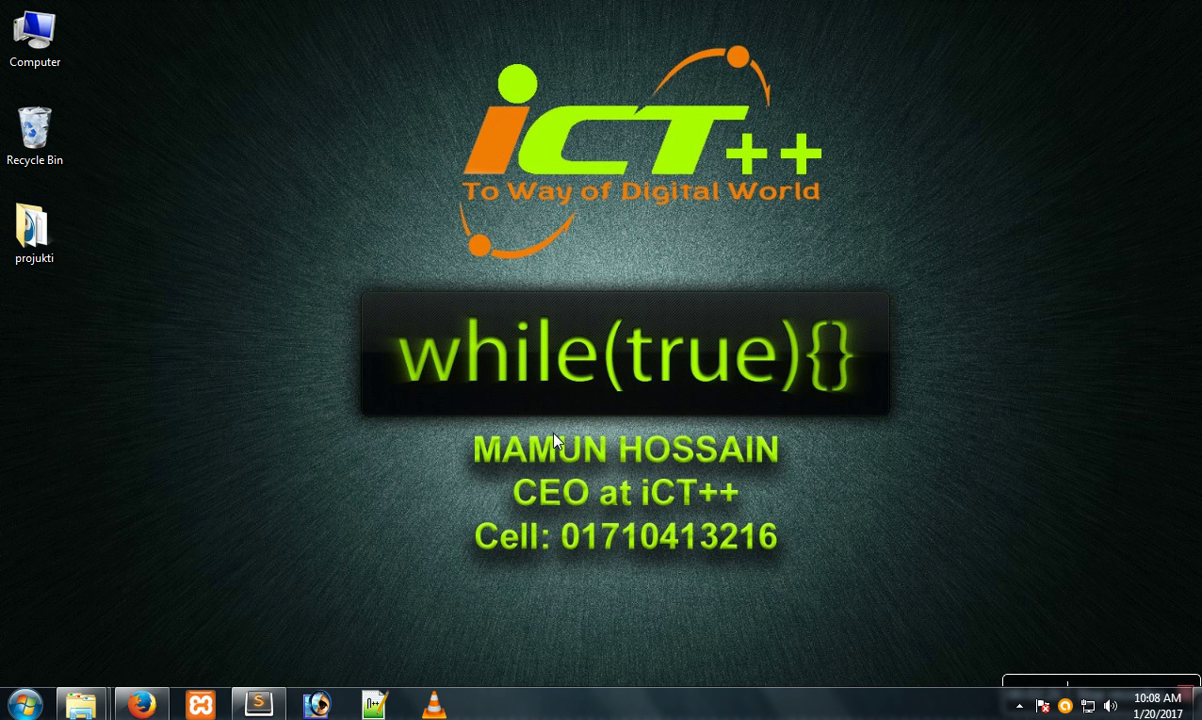
# - Launch Macromedia Dreamweaver 8 with the Coder workspace layout and continue with the trial instead of activating it
pyautogui.click(50, 702)
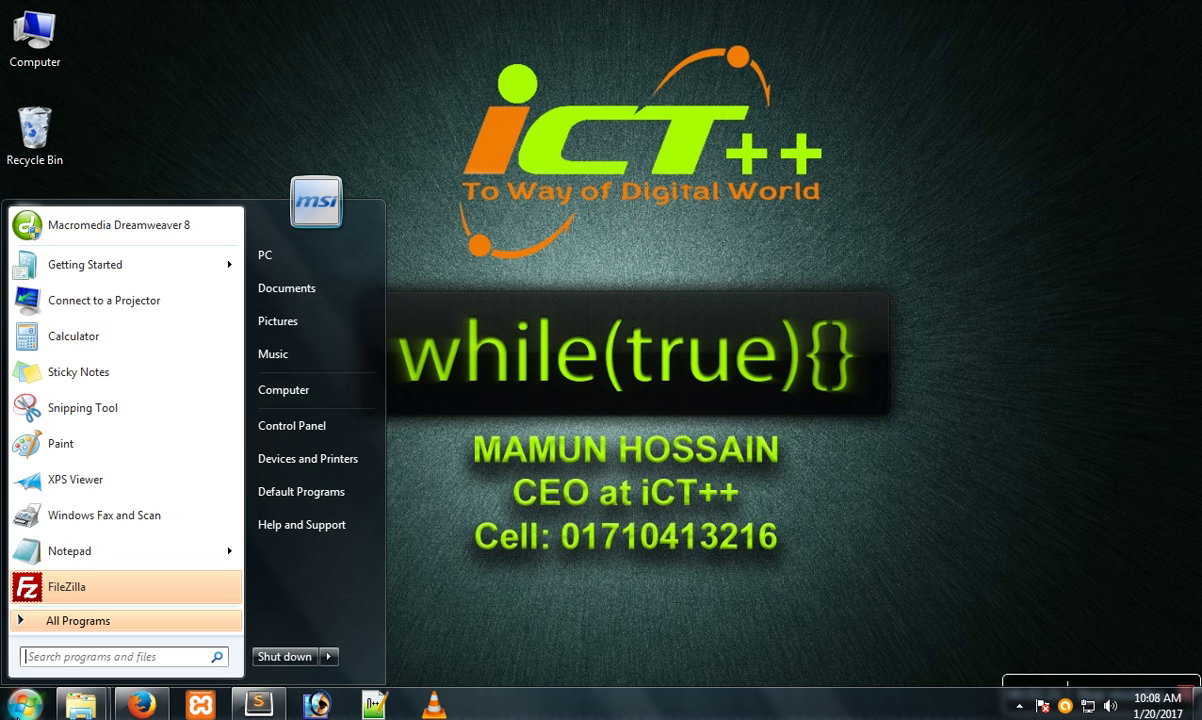
pyautogui.click(95, 227)
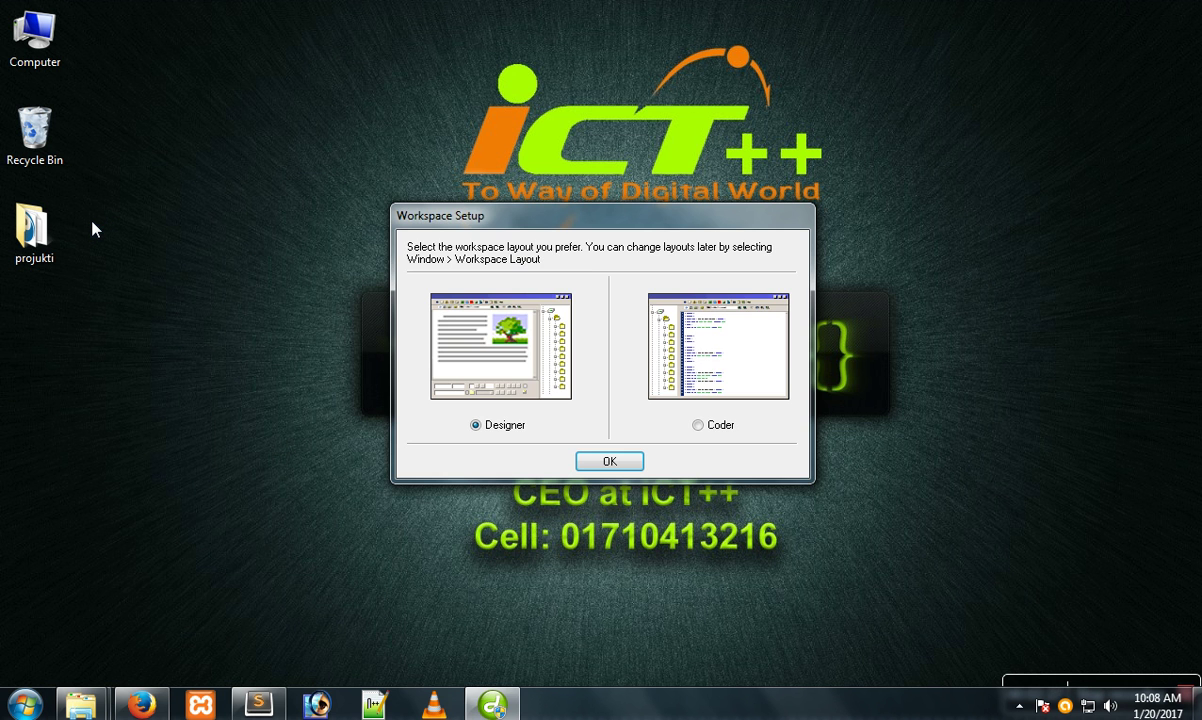
pyautogui.click(697, 425)
pyautogui.click(601, 463)
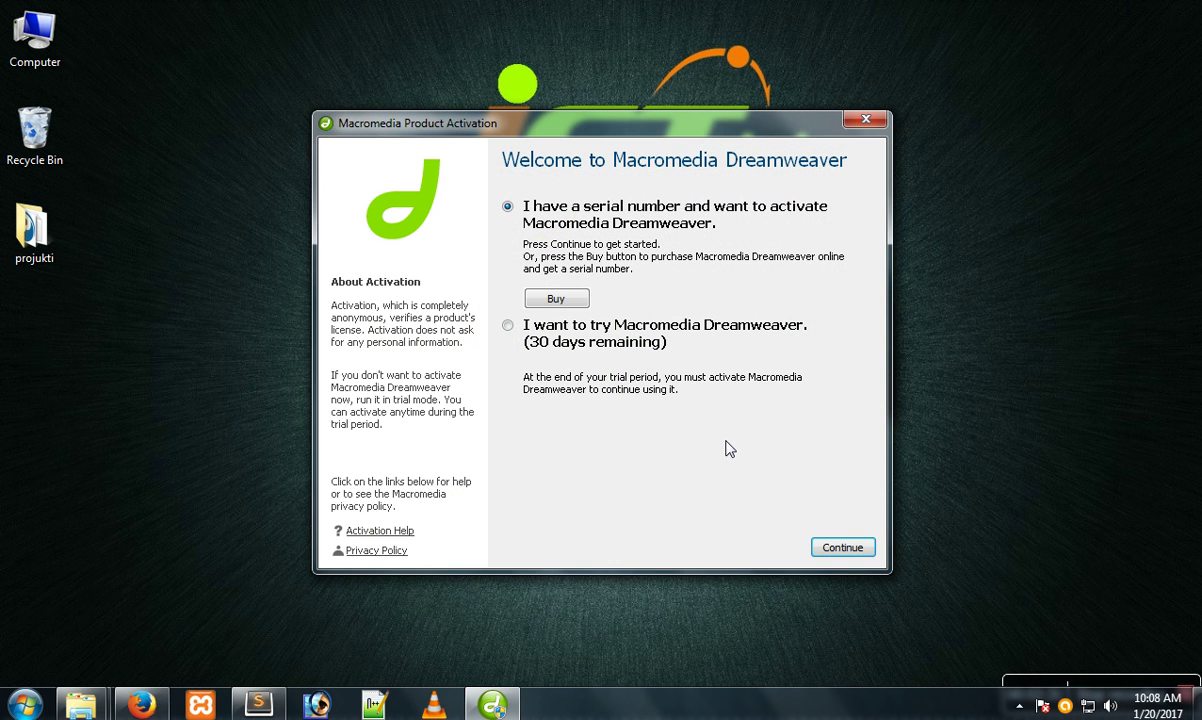
pyautogui.click(507, 325)
pyautogui.click(842, 547)
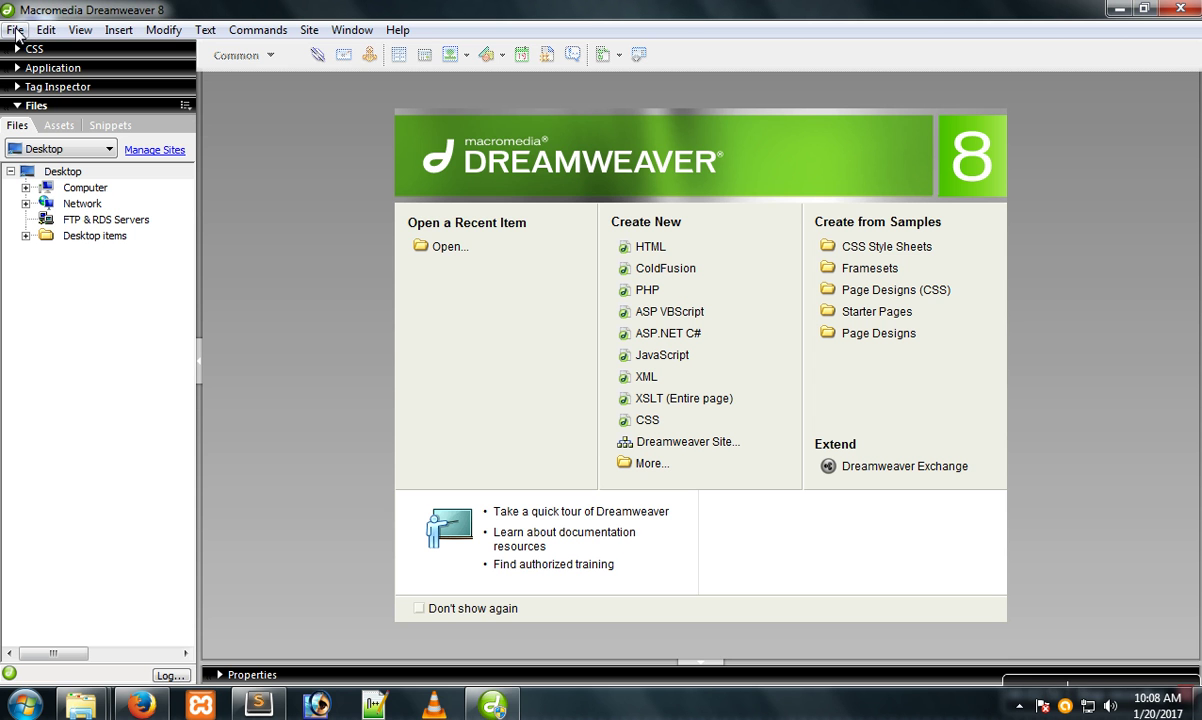
# - Define a new site named mysite that uses no server technology
pyautogui.click(309, 30)
pyautogui.click(338, 53)
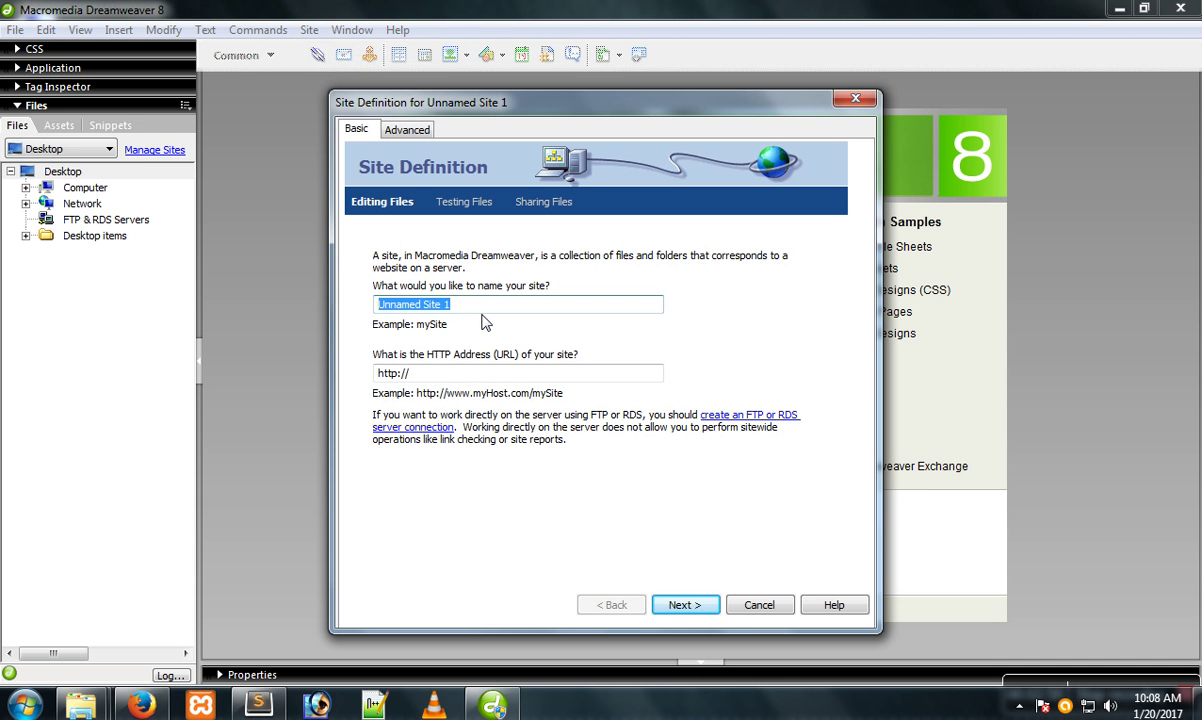
pyautogui.write('mysite')
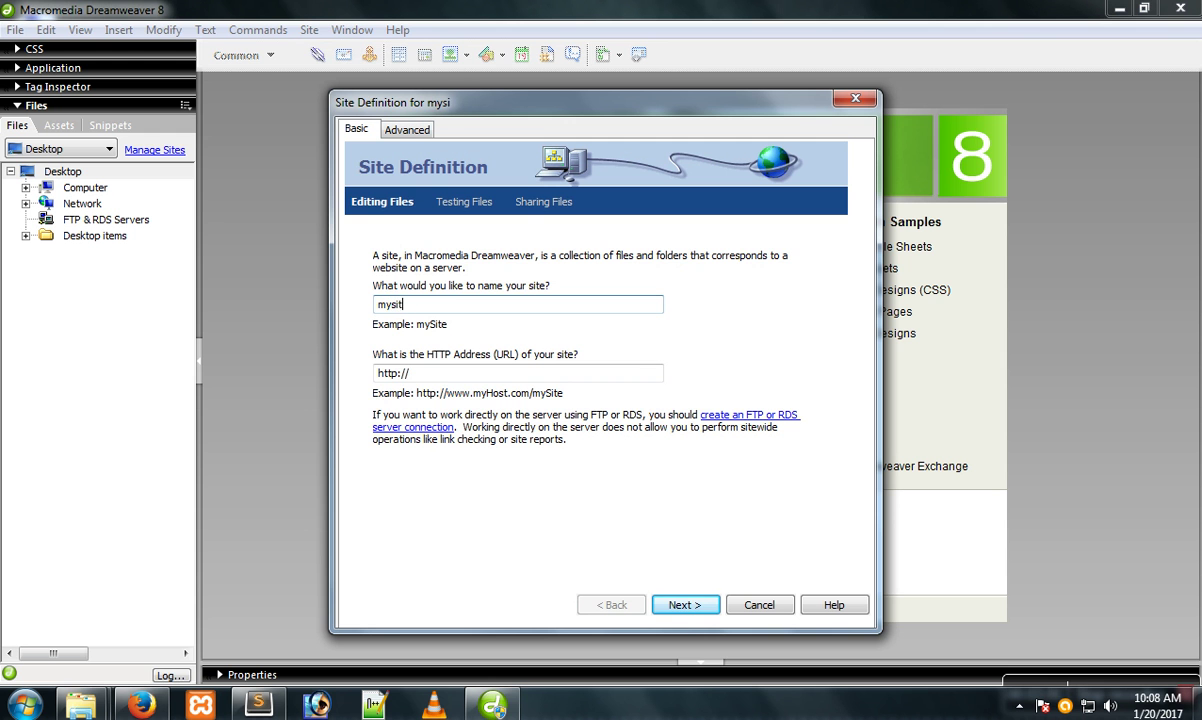
pyautogui.click(686, 606)
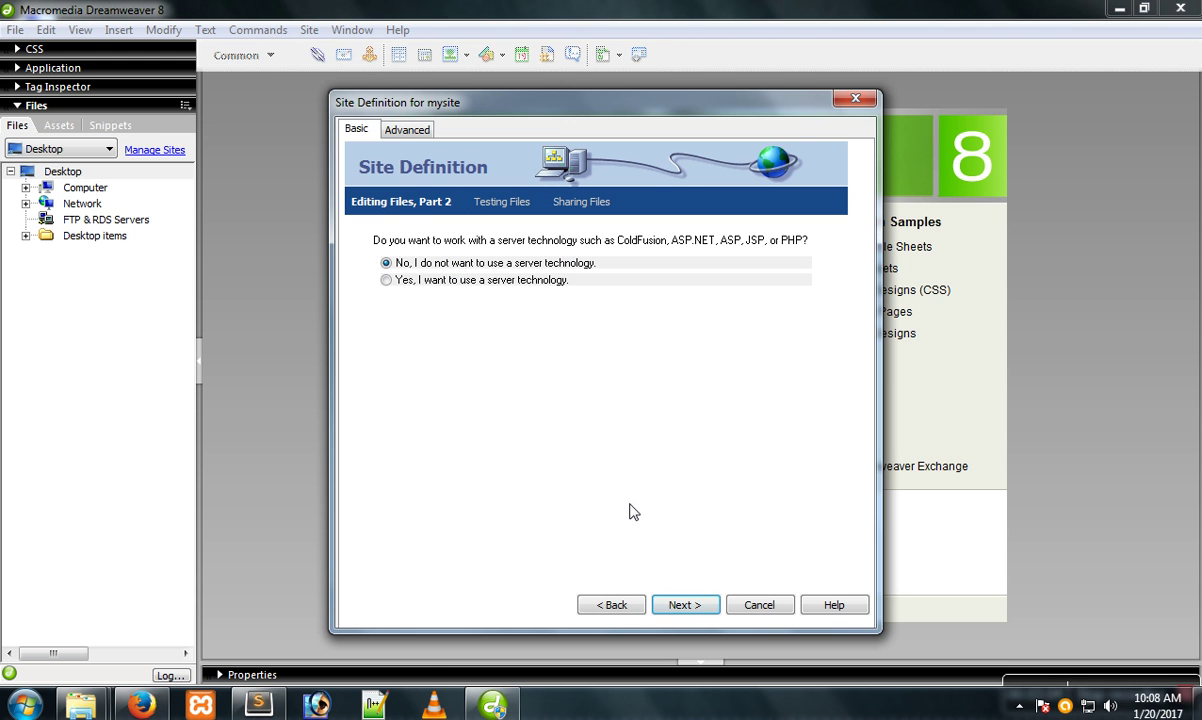
pyautogui.click(689, 607)
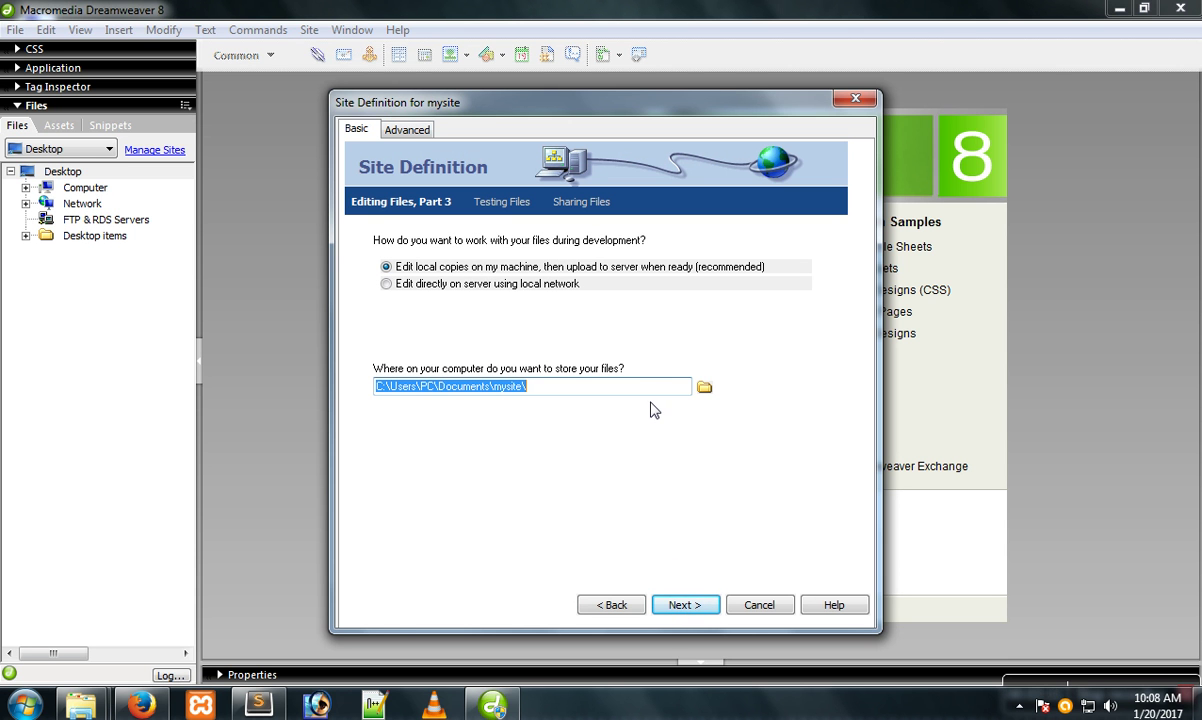
# - Set the site's local storage folder to the projukti folder on the desktop
pyautogui.click(705, 387)
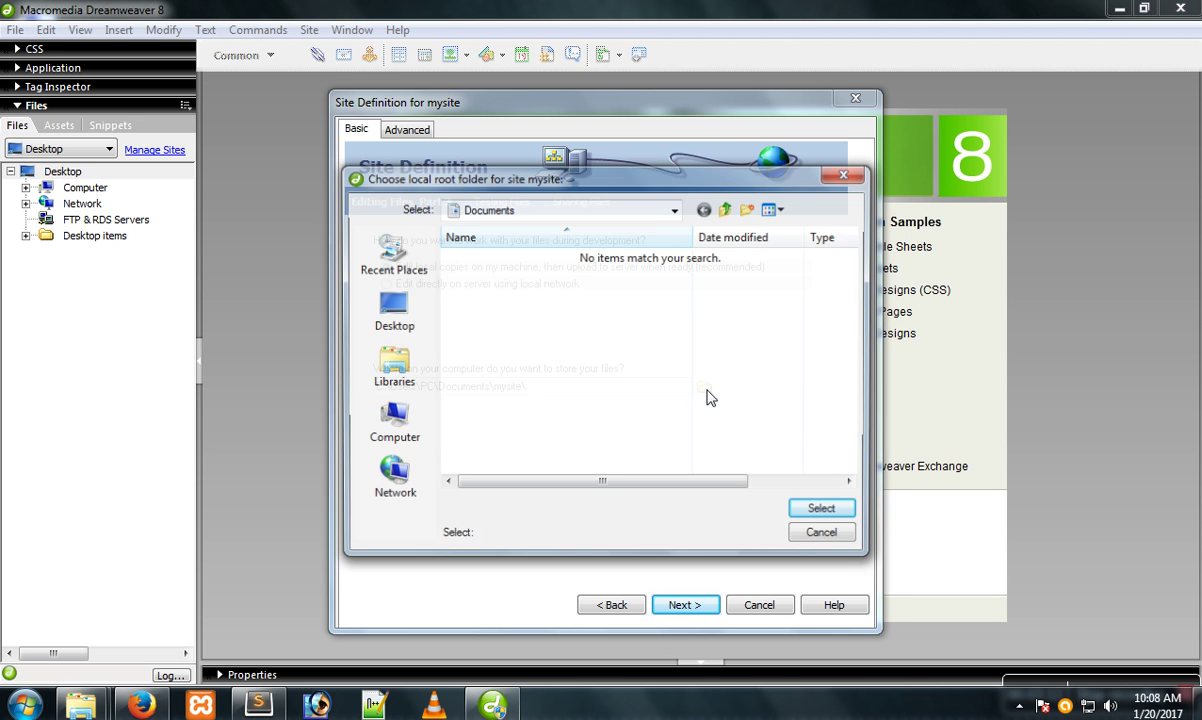
pyautogui.click(393, 303)
pyautogui.click(517, 360)
pyautogui.doubleClick(517, 360)
pyautogui.click(469, 262)
pyautogui.doubleClick(469, 262)
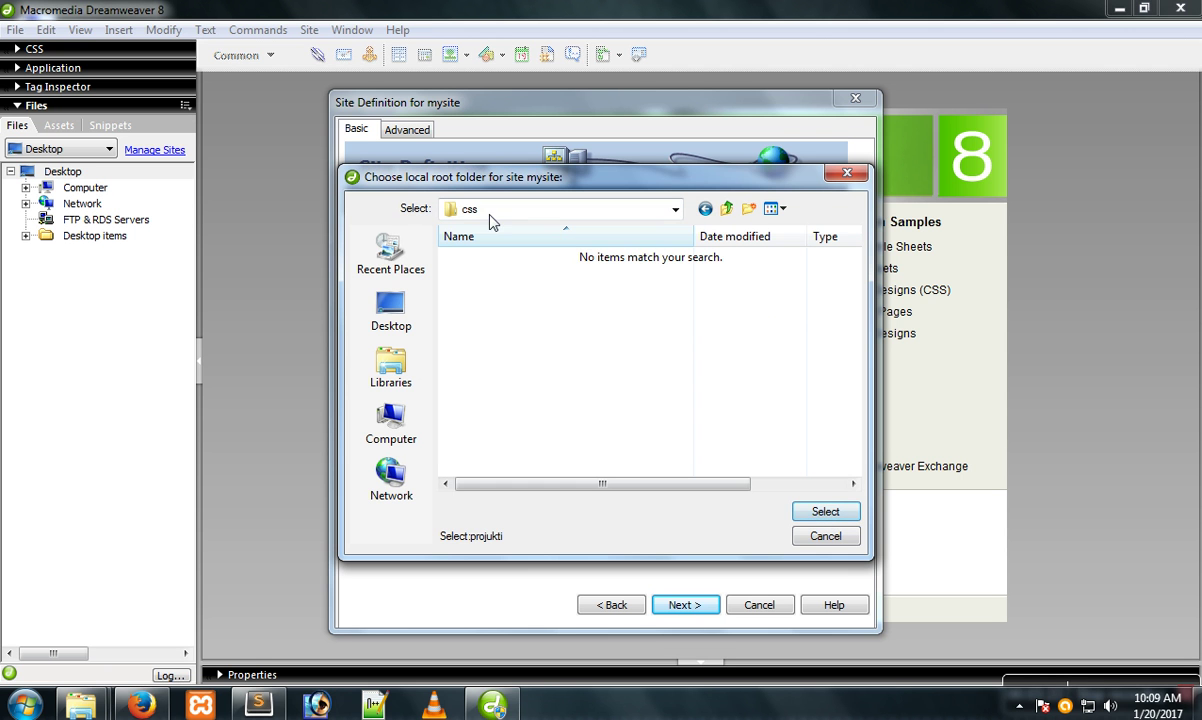
pyautogui.click(820, 516)
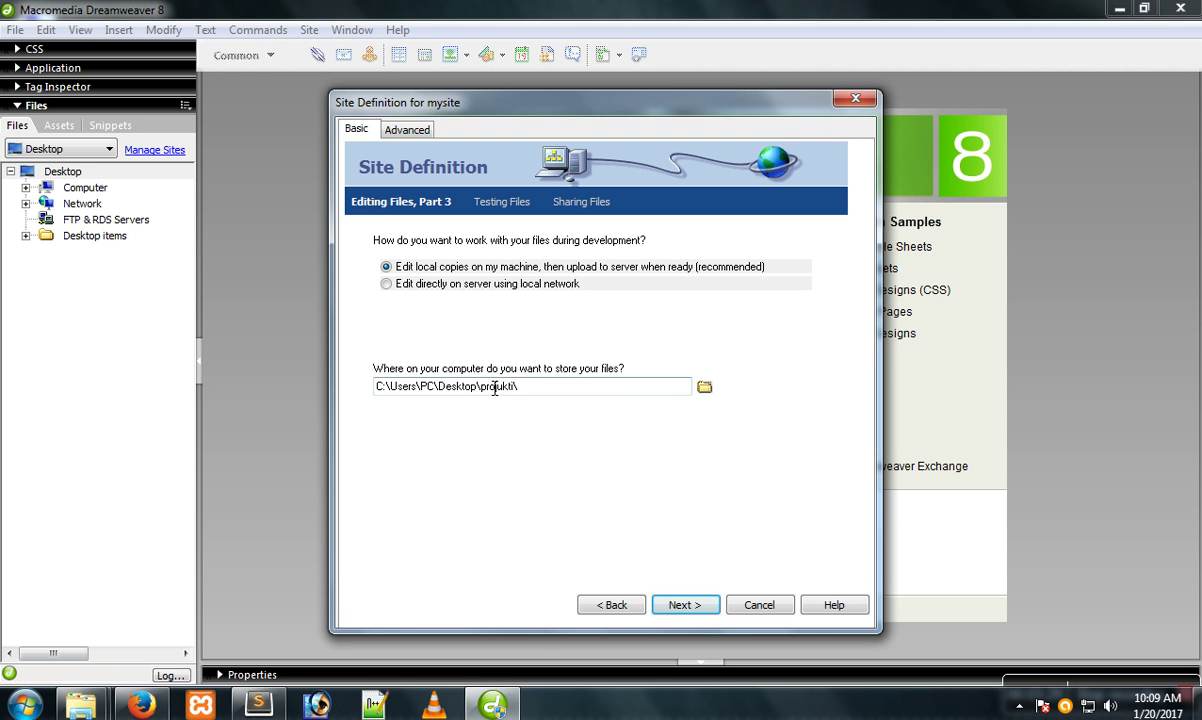
# - Set the remote server connection to None and complete the mysite site definition
pyautogui.click(683, 606)
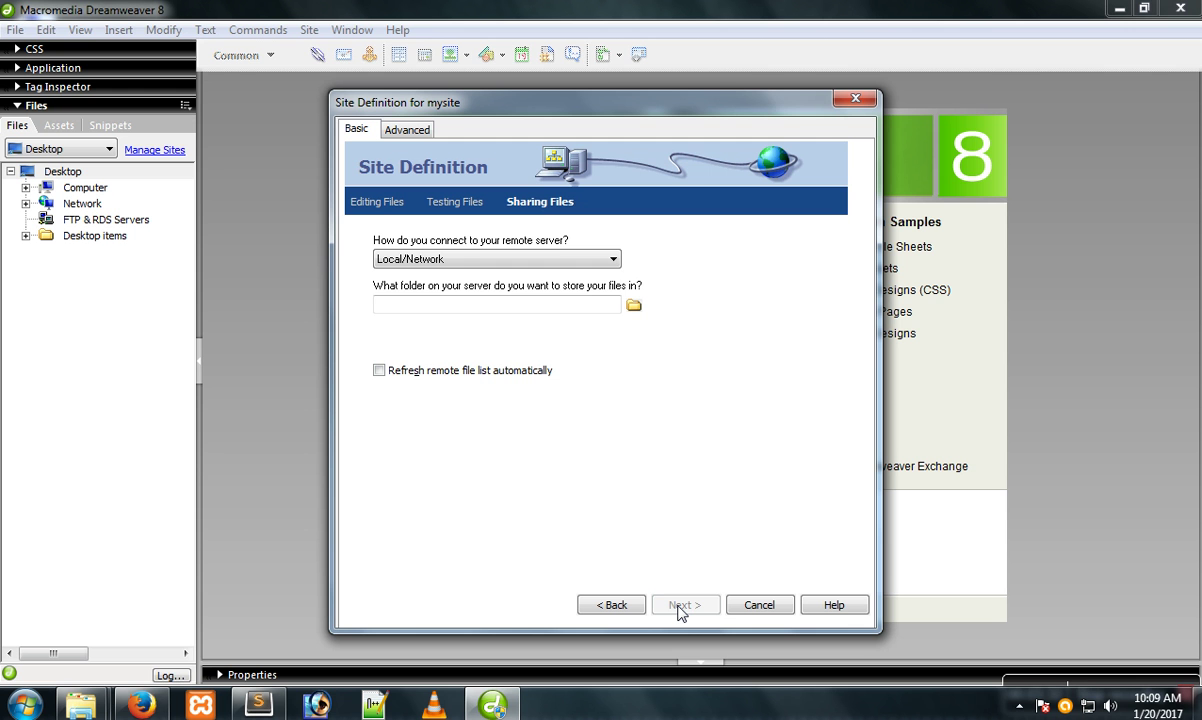
pyautogui.click(457, 259)
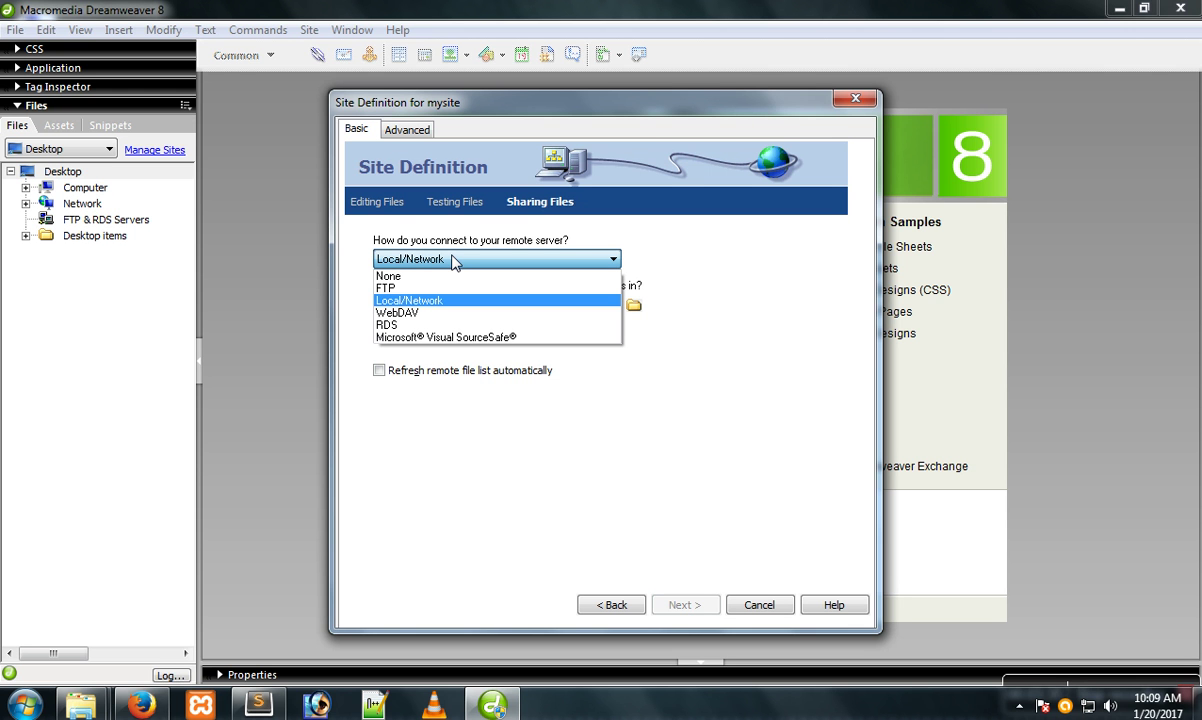
pyautogui.click(389, 277)
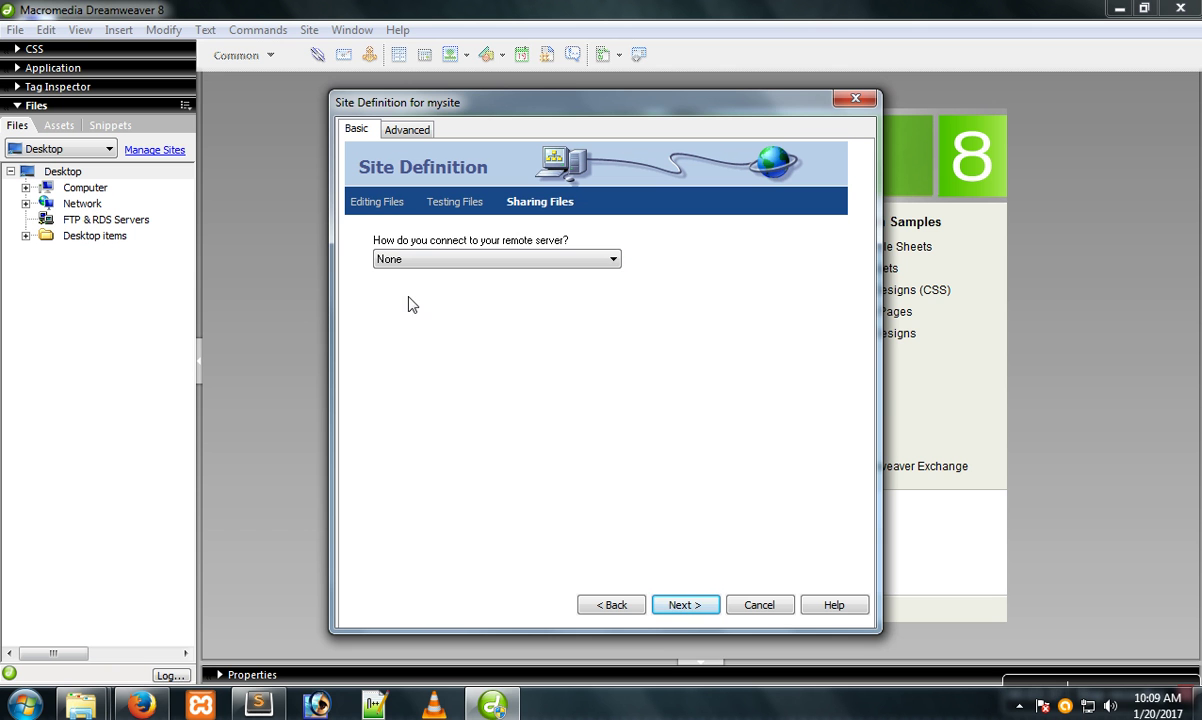
pyautogui.click(680, 601)
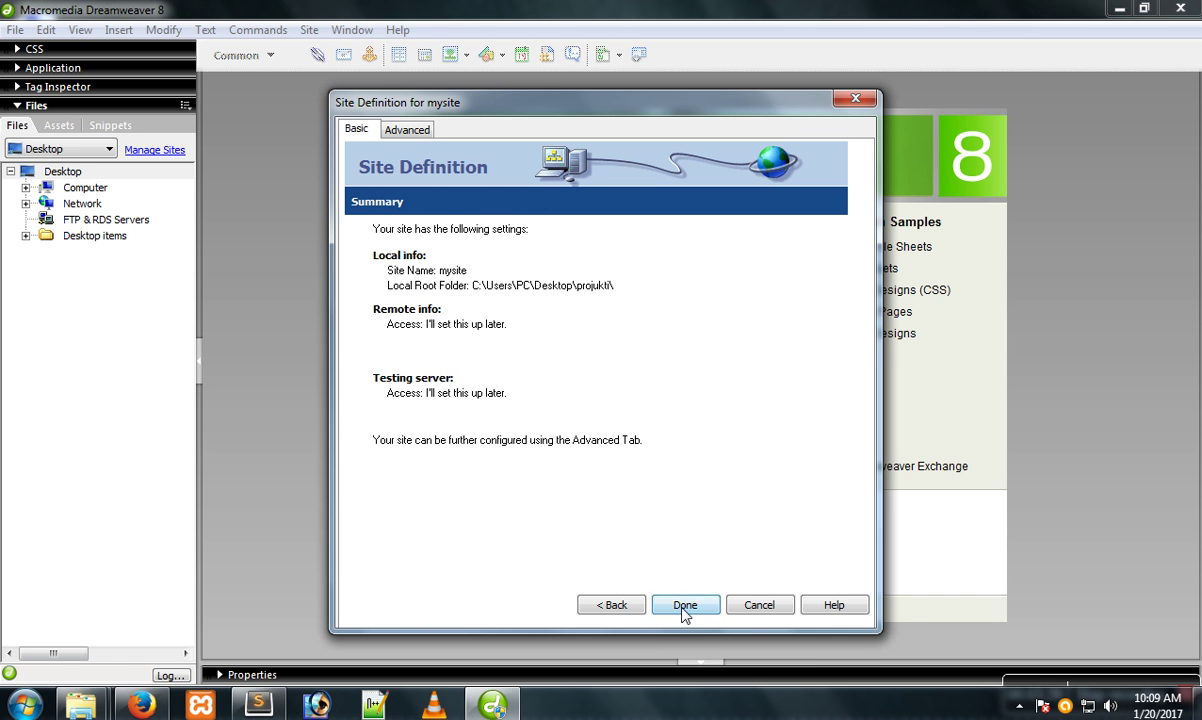
pyautogui.click(684, 605)
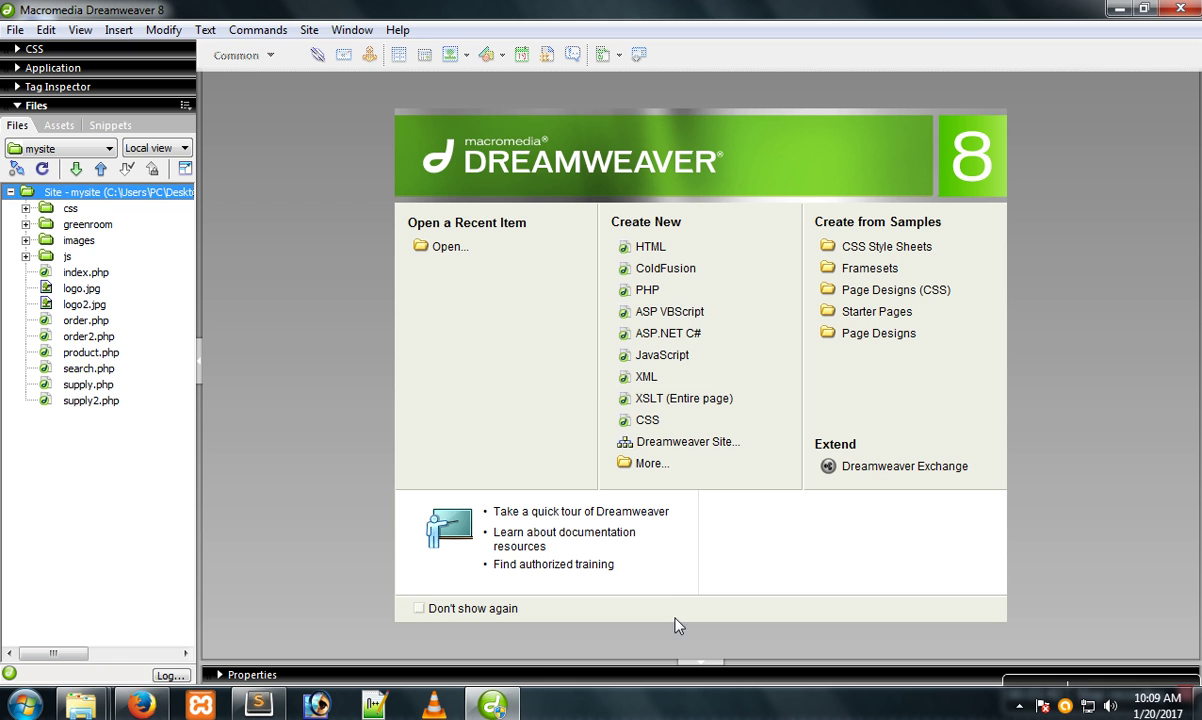
# - Rename search.php in the mysite files to search.html and update the links in all files that refer to it
pyautogui.rightClick(76, 370)
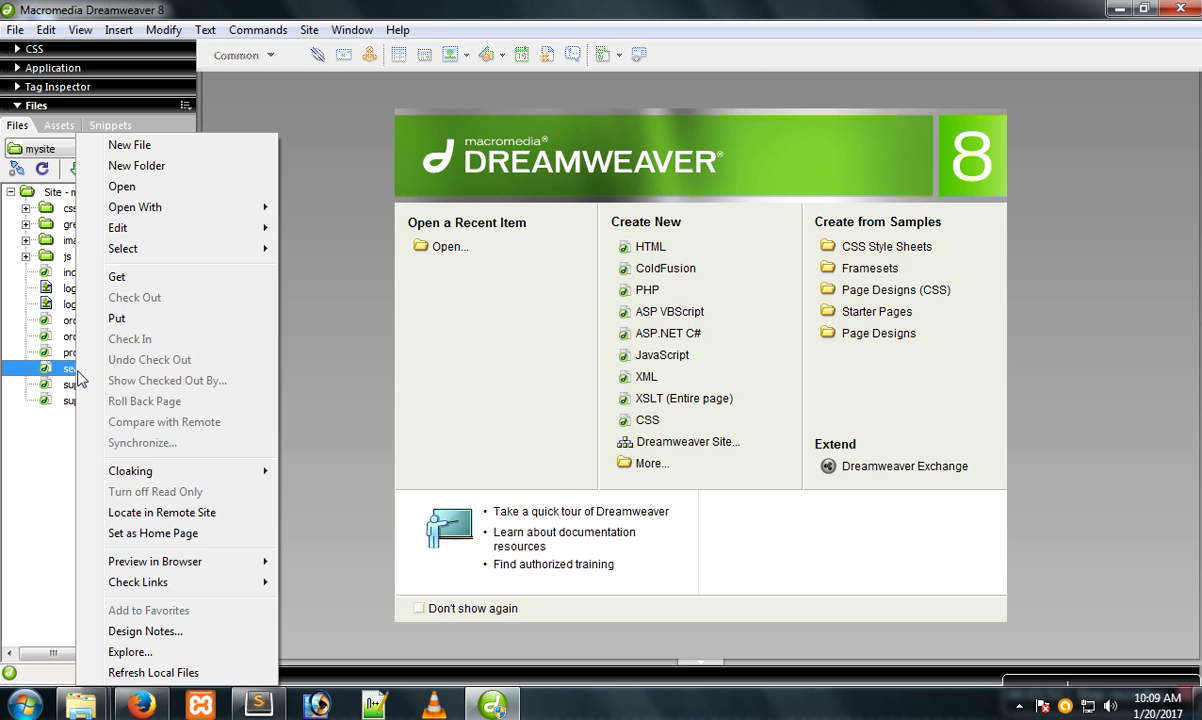
pyautogui.click(8, 412)
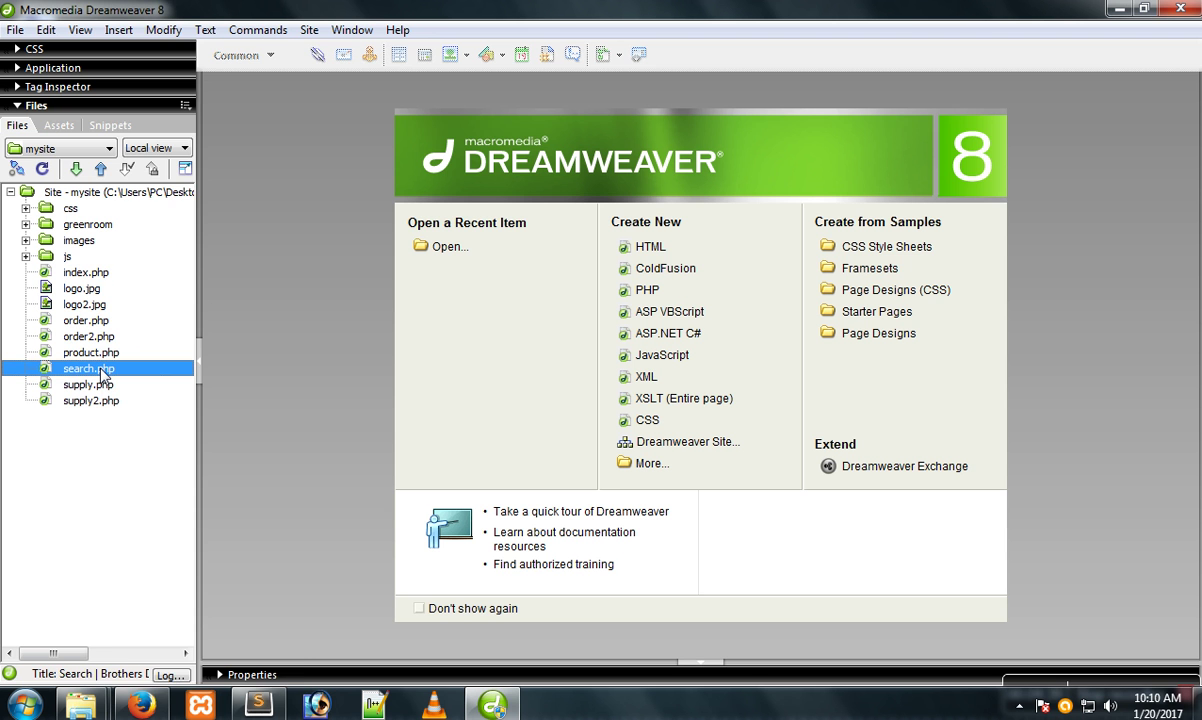
pyautogui.rightClick(101, 373)
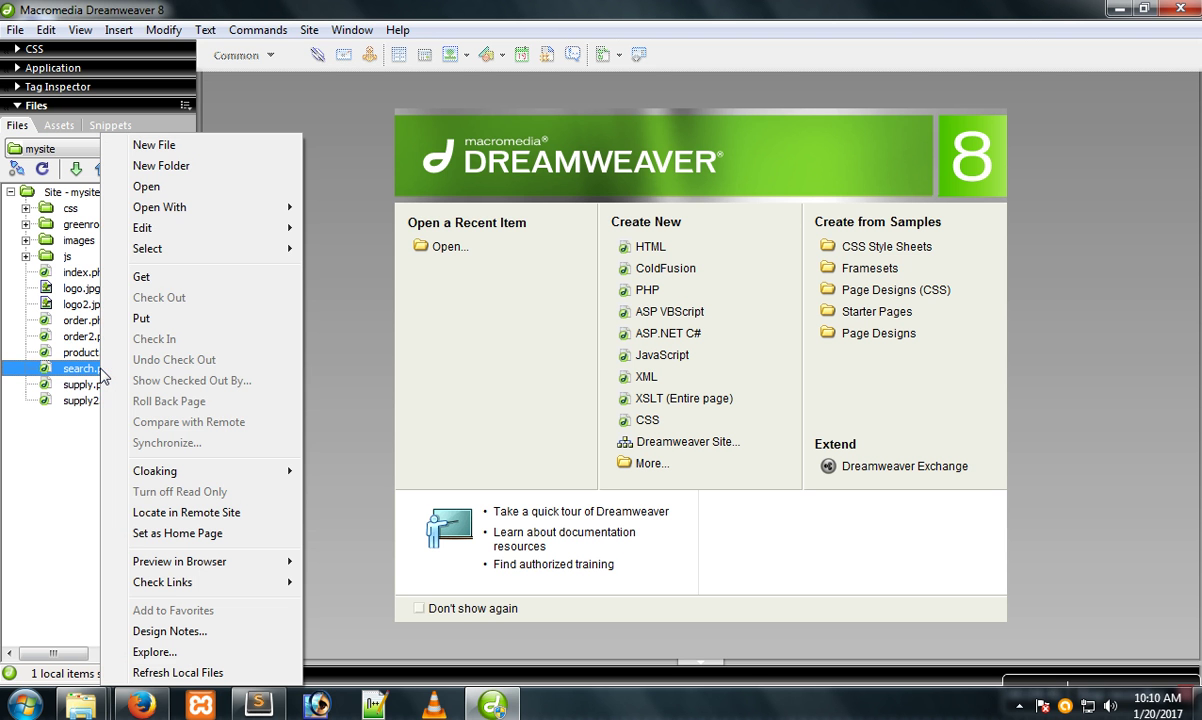
pyautogui.moveTo(163, 236)
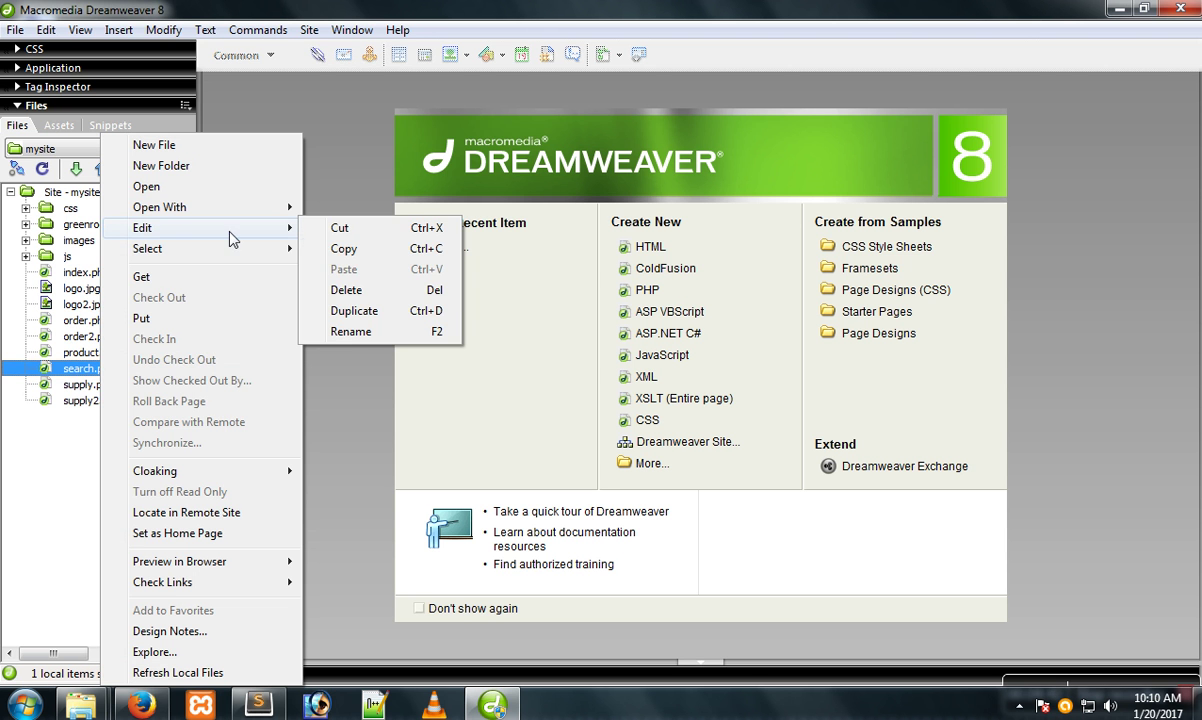
pyautogui.click(345, 331)
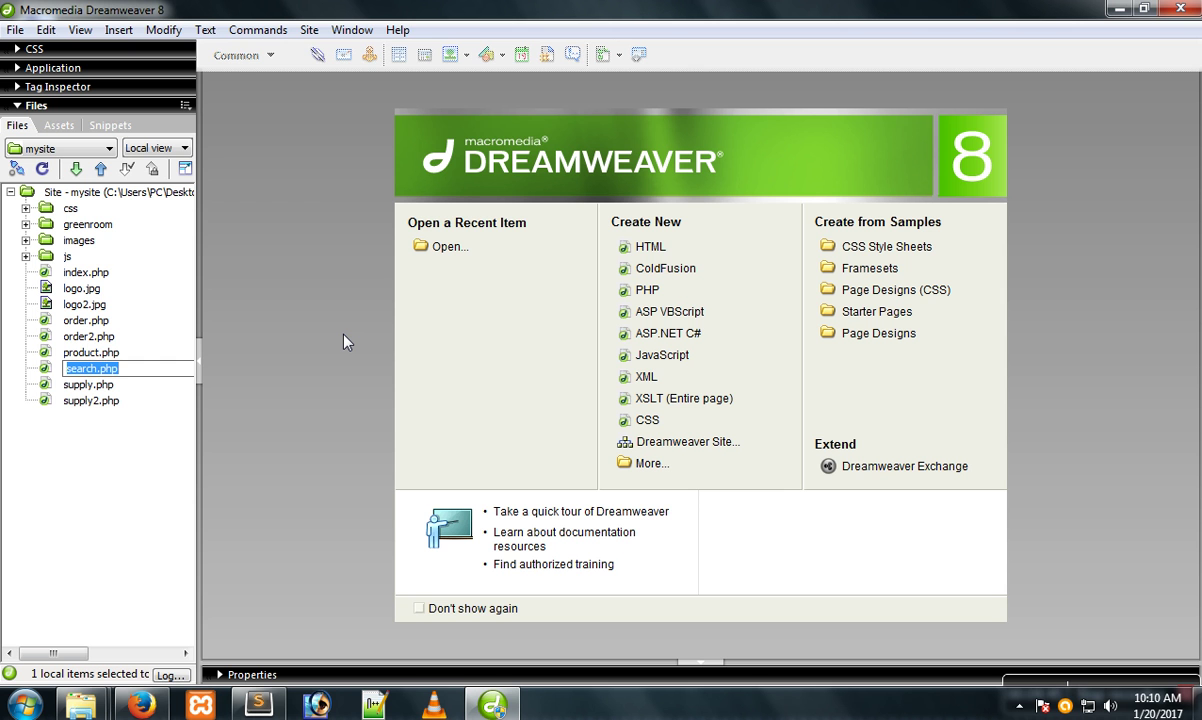
pyautogui.press('End')
pyautogui.write('html')
pyautogui.press('Return')
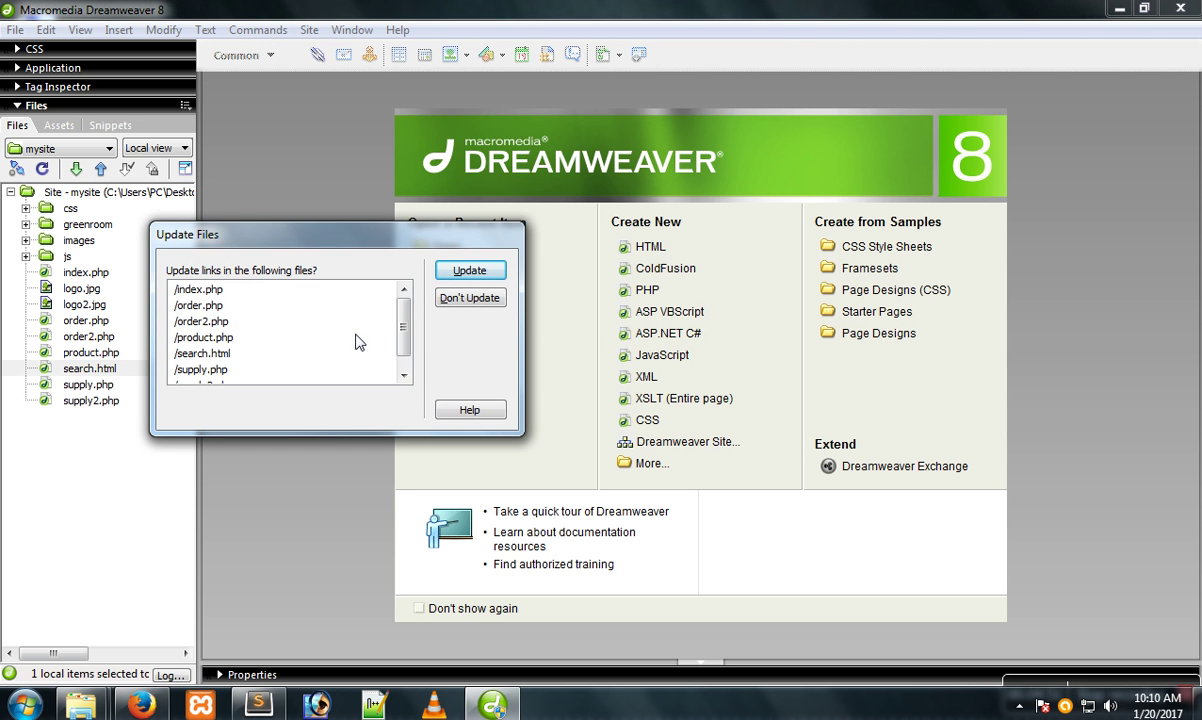
pyautogui.moveTo(402, 304)
pyautogui.mouseDown()
pyautogui.moveTo(398, 368)
pyautogui.moveTo(408, 326)
pyautogui.mouseUp()
pyautogui.click(452, 270)
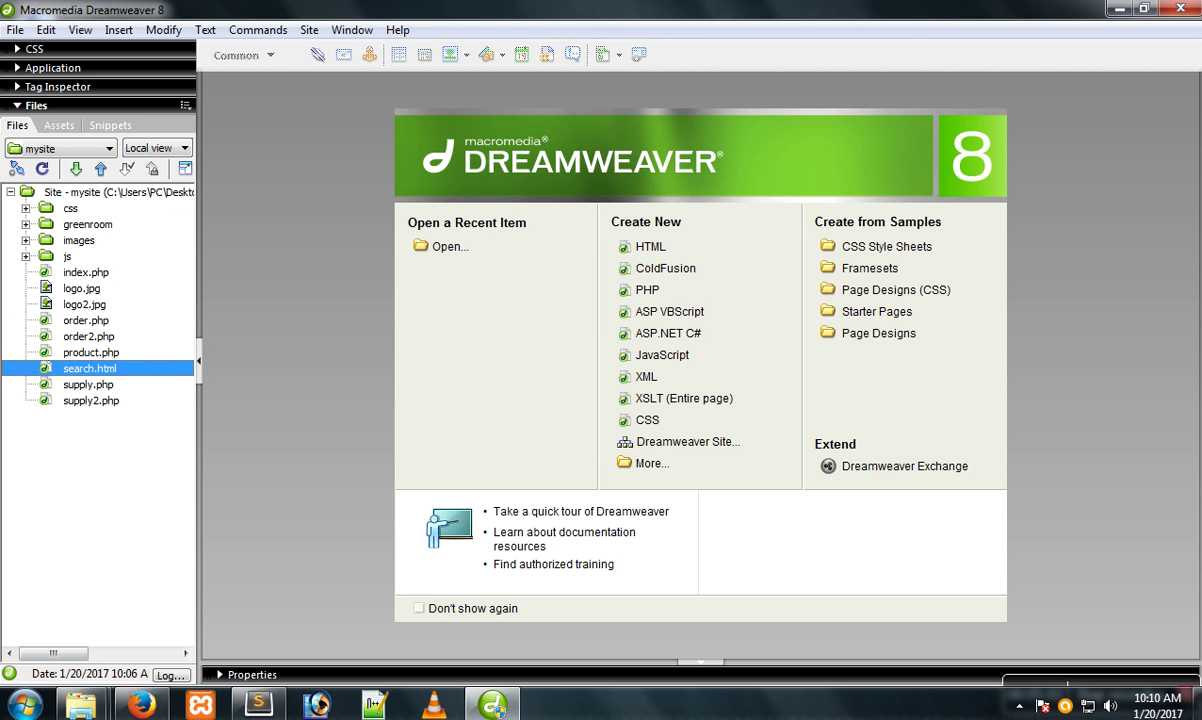
# - Rename order2.php to order2.html and update the links in the files that refer to it
pyautogui.click(90, 337)
pyautogui.rightClick(79, 338)
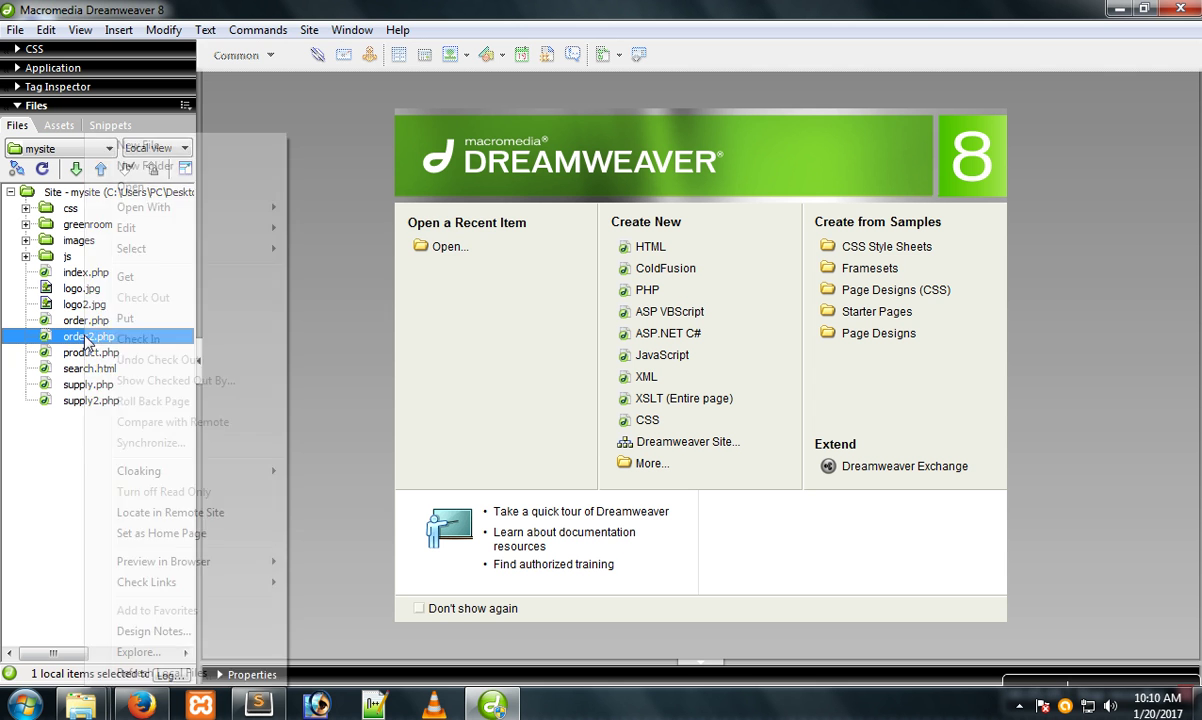
pyautogui.moveTo(140, 228)
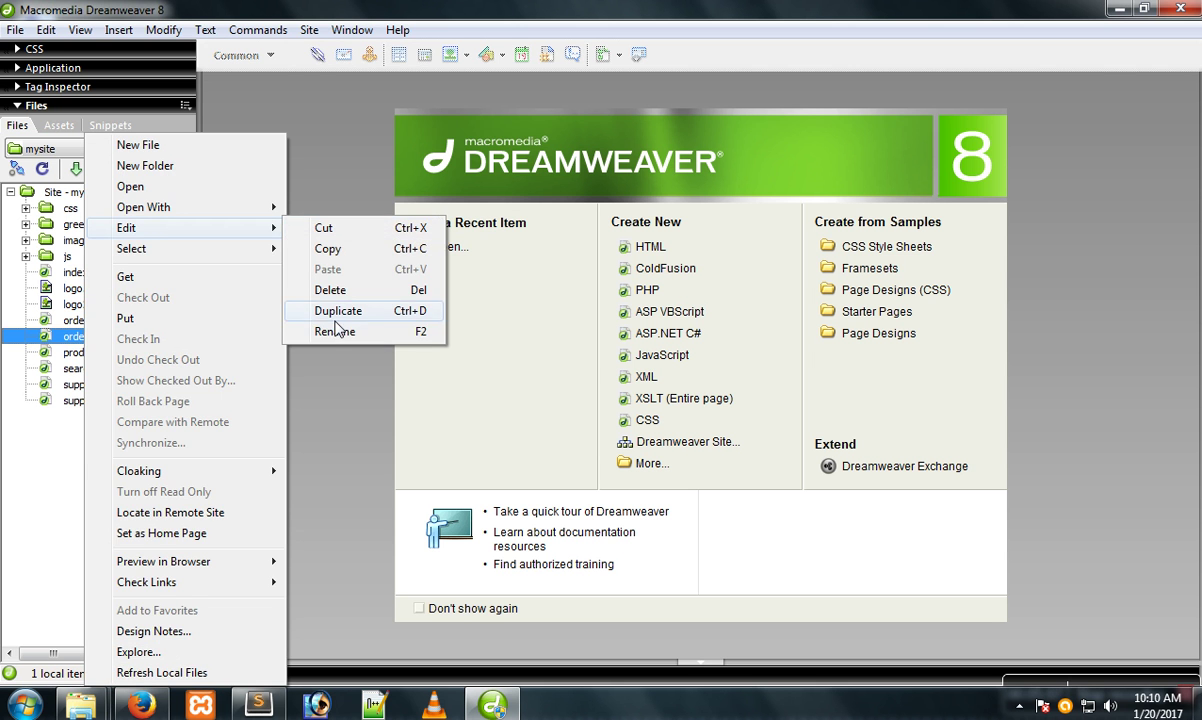
pyautogui.click(334, 332)
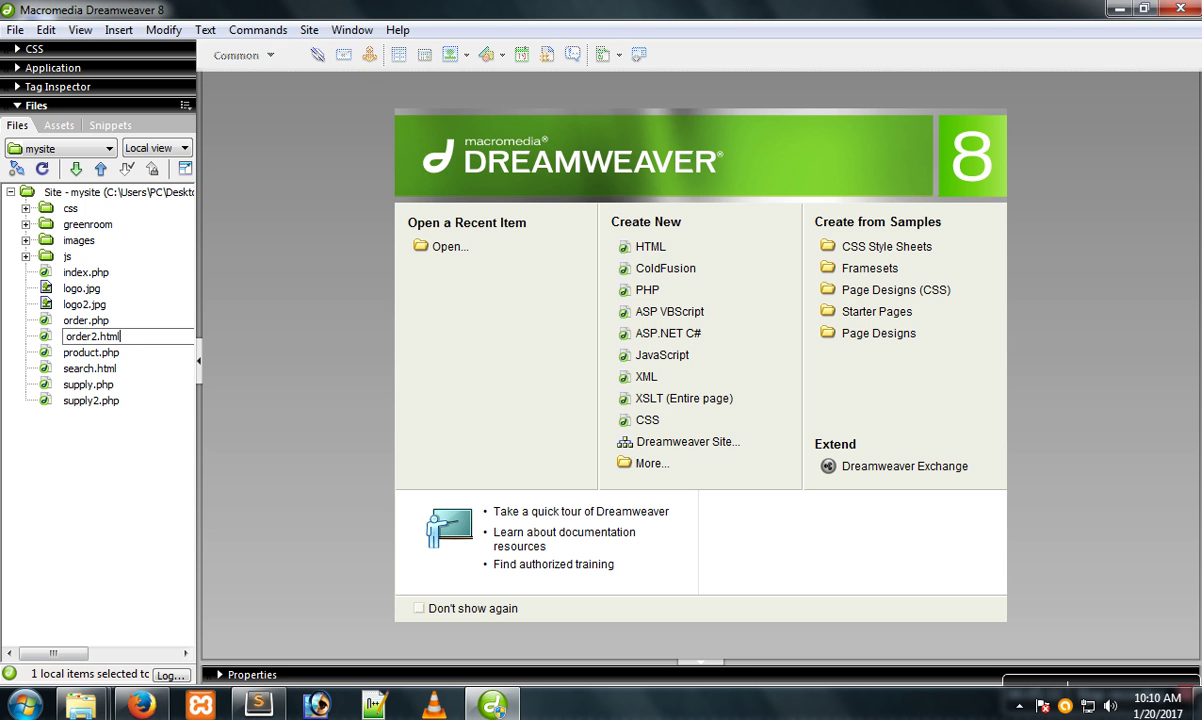
pyautogui.write('html')
pyautogui.press('Return')
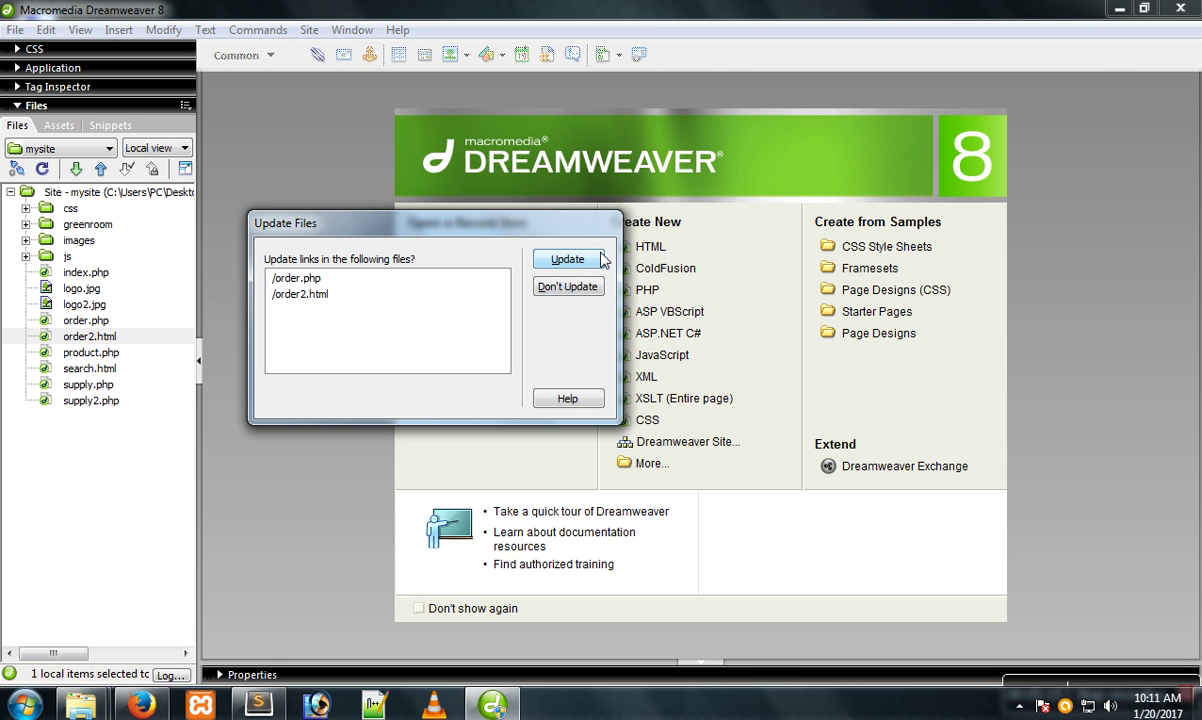
pyautogui.click(560, 259)
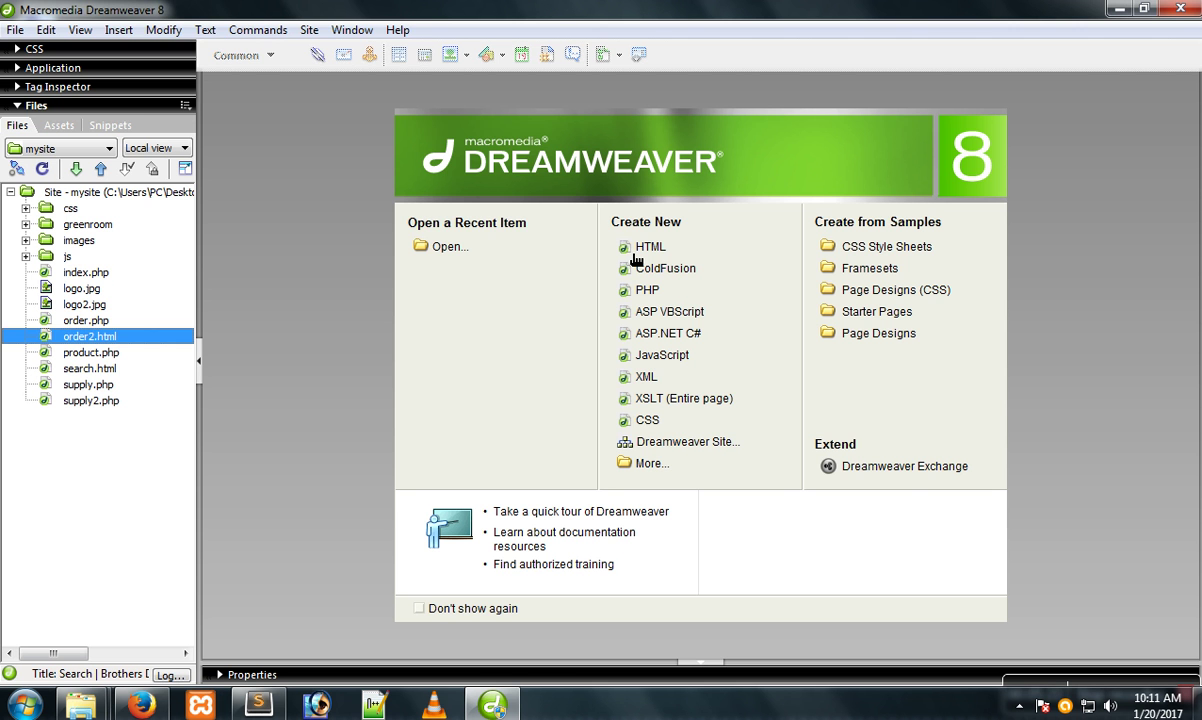
# - Enter Porjukti as the search text in Find and Replace and close the dialog
pyautogui.hotkey('ctrl', 'f')
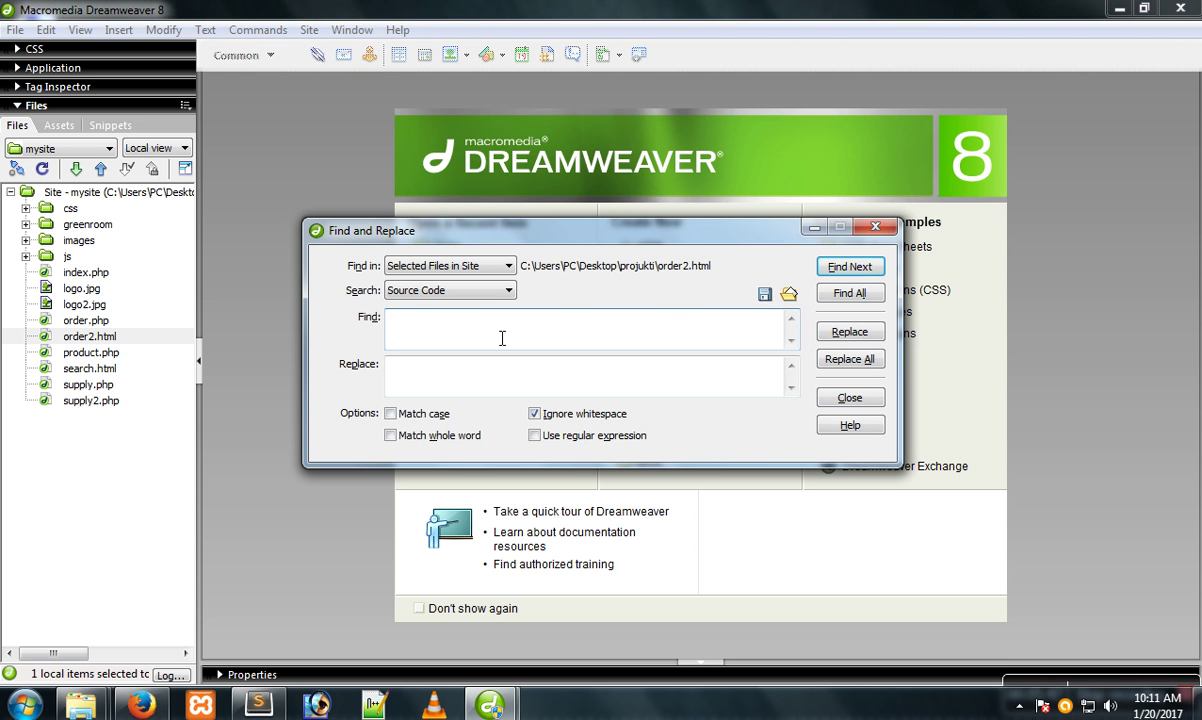
pyautogui.write('Porjukti')
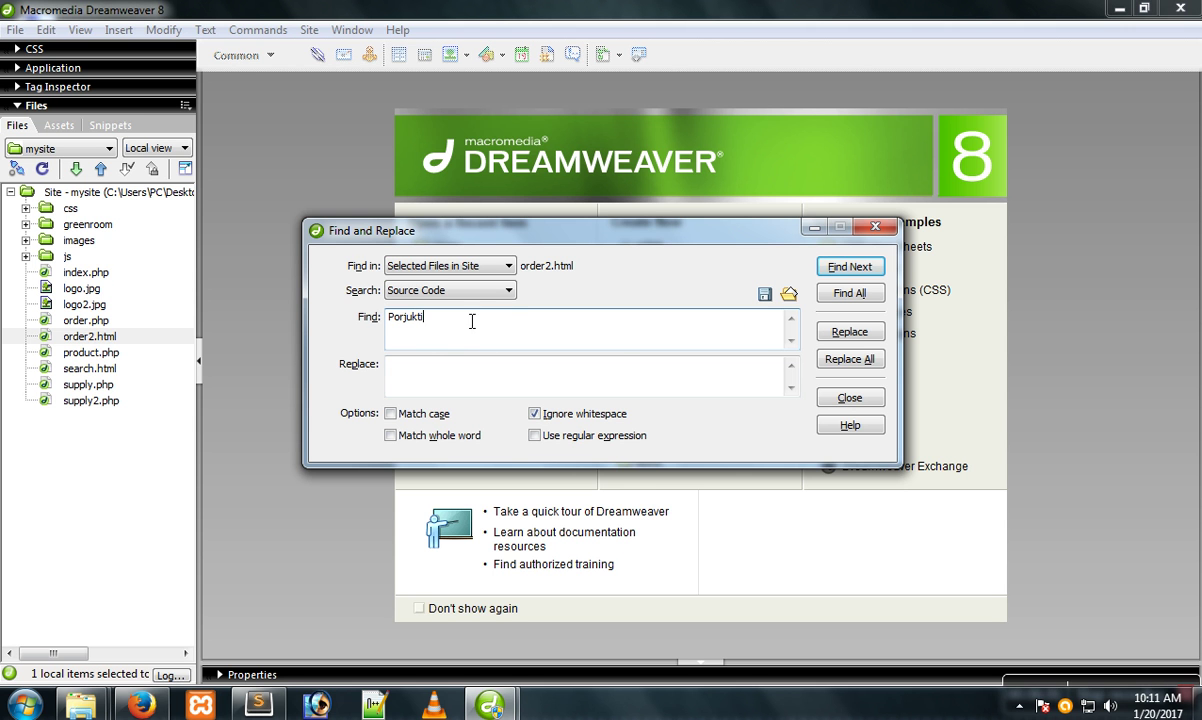
pyautogui.click(850, 397)
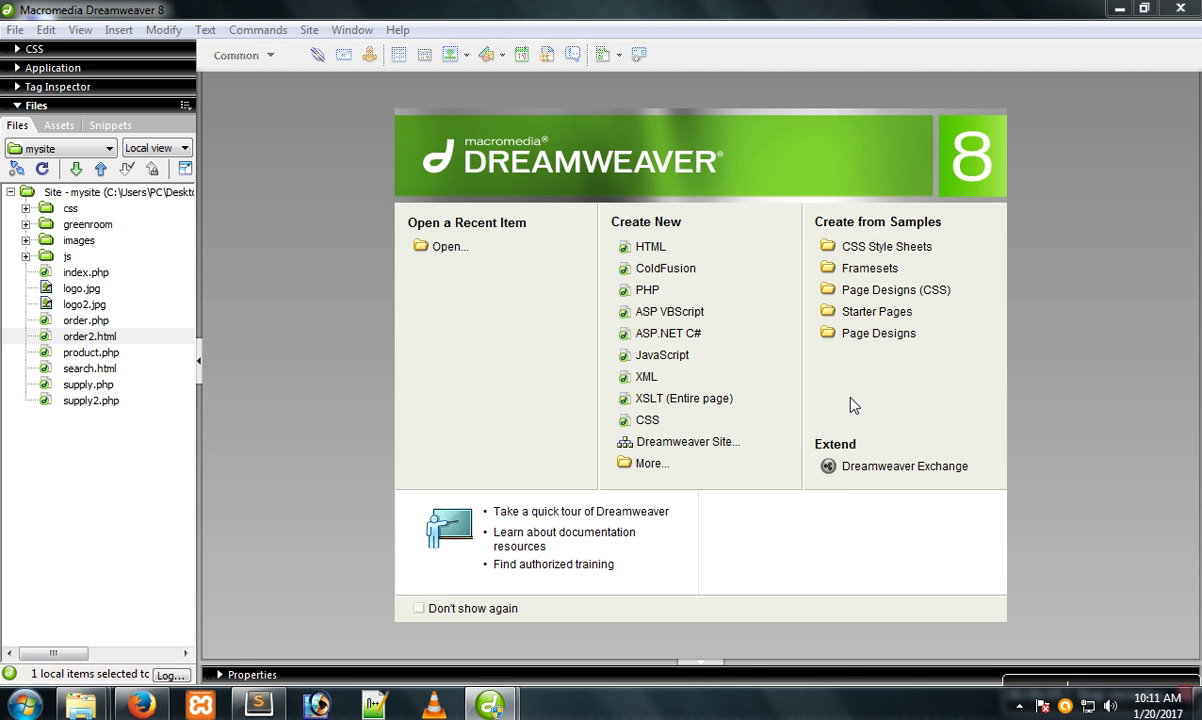
# - Set Find and Replace to search in the projukti folder on the desktop
pyautogui.hotkey('ctrl', 'f')
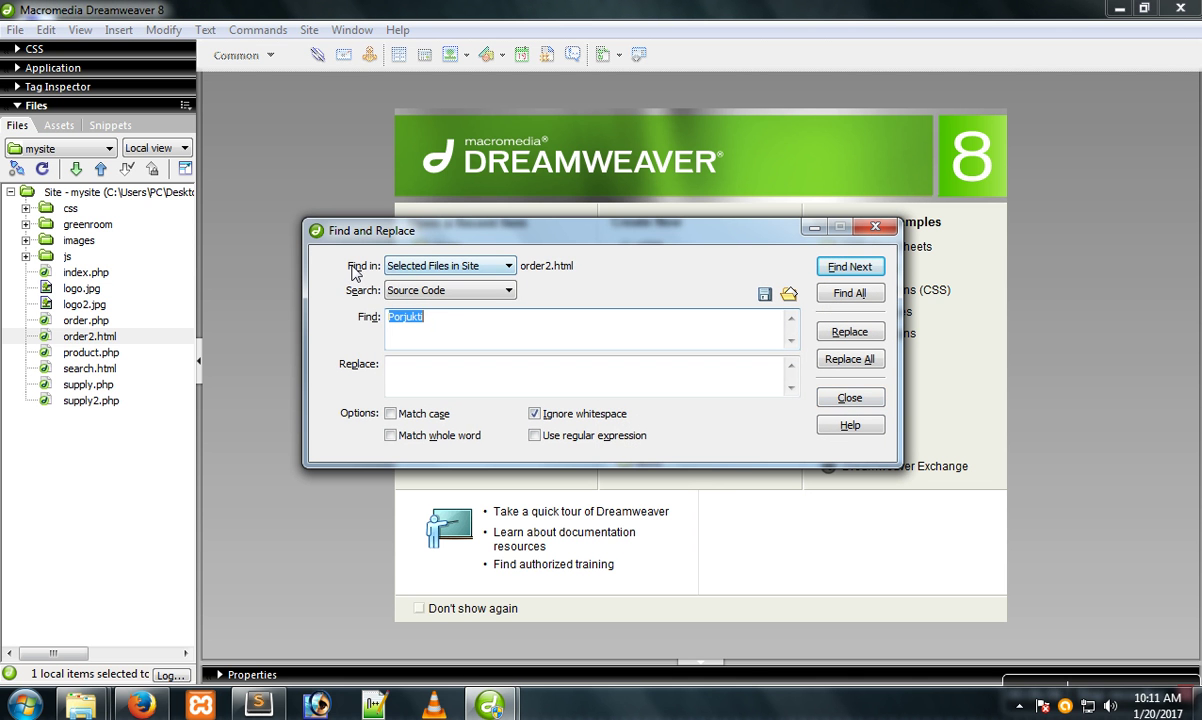
pyautogui.click(431, 268)
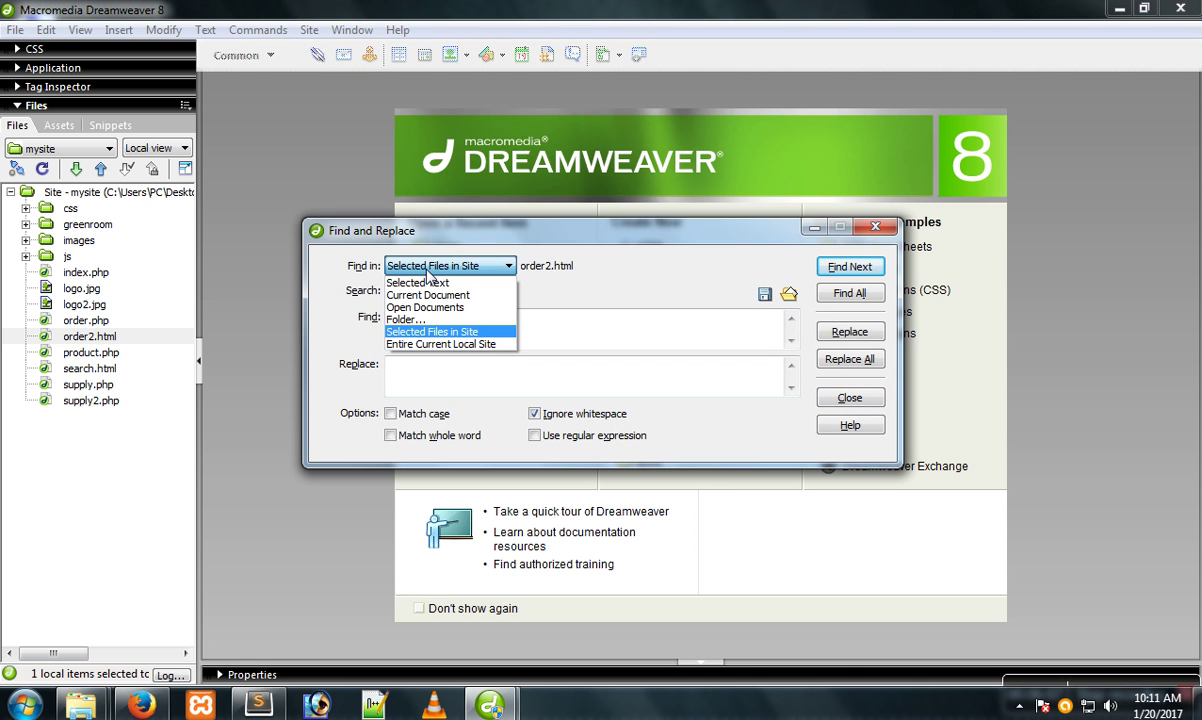
pyautogui.click(395, 319)
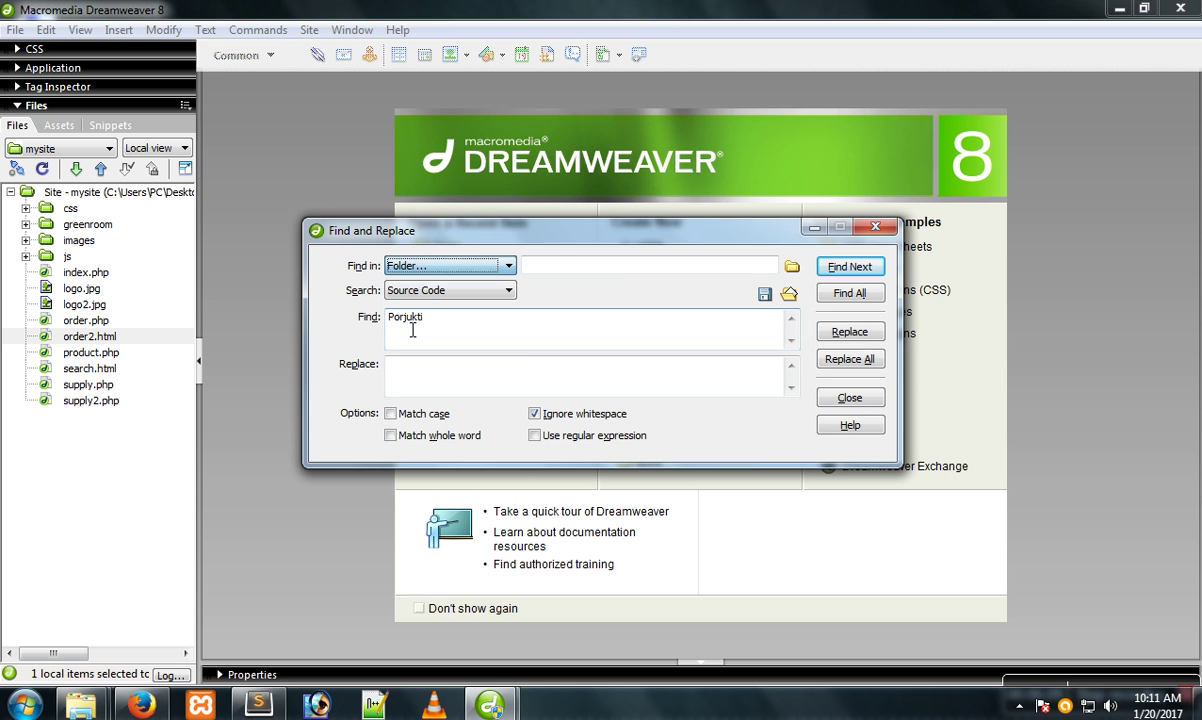
pyautogui.click(791, 270)
pyautogui.click(386, 290)
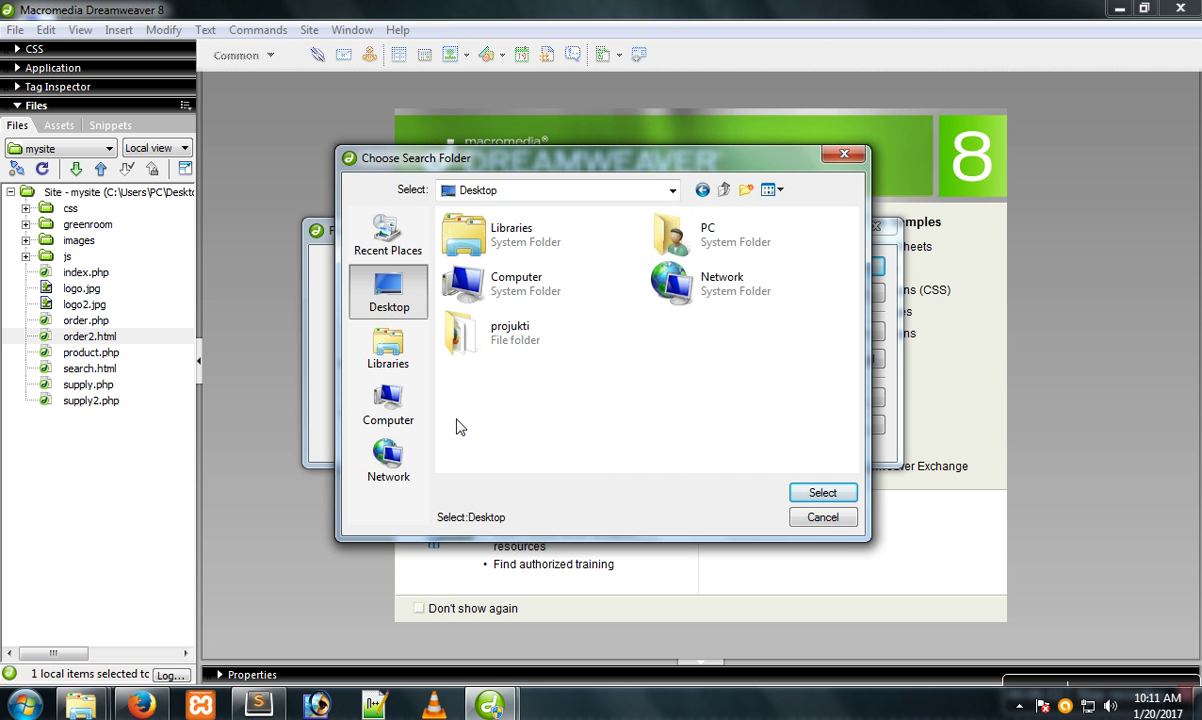
pyautogui.doubleClick(505, 330)
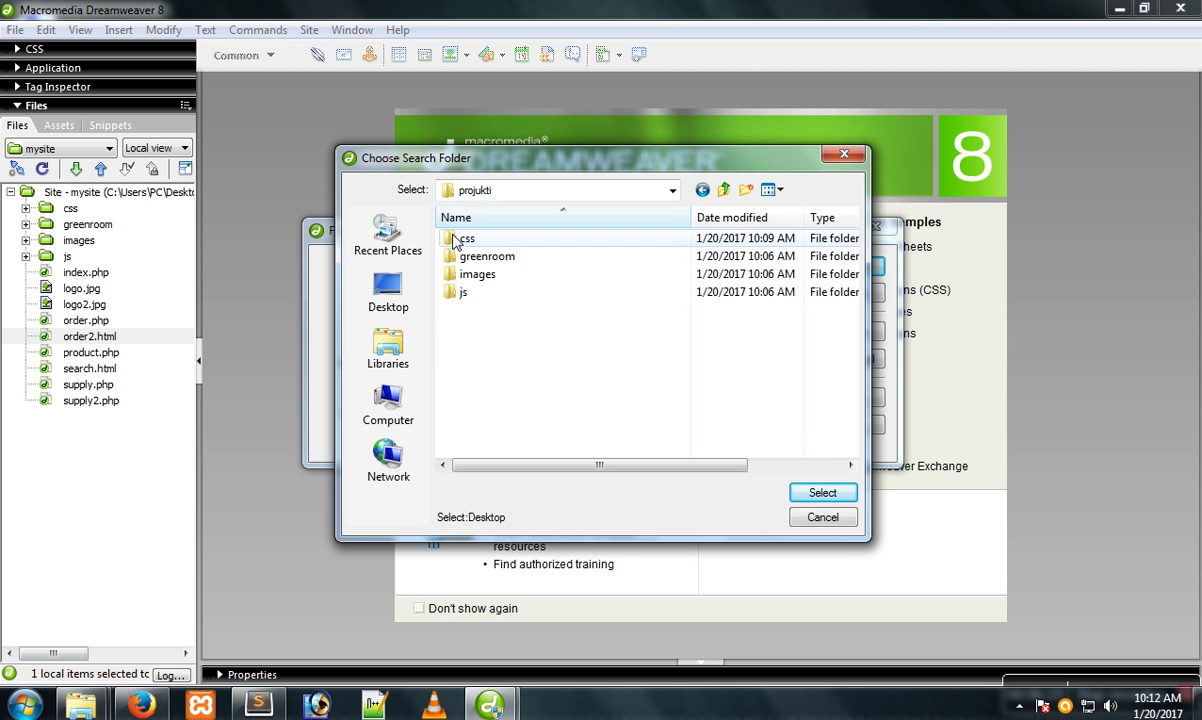
pyautogui.doubleClick(458, 239)
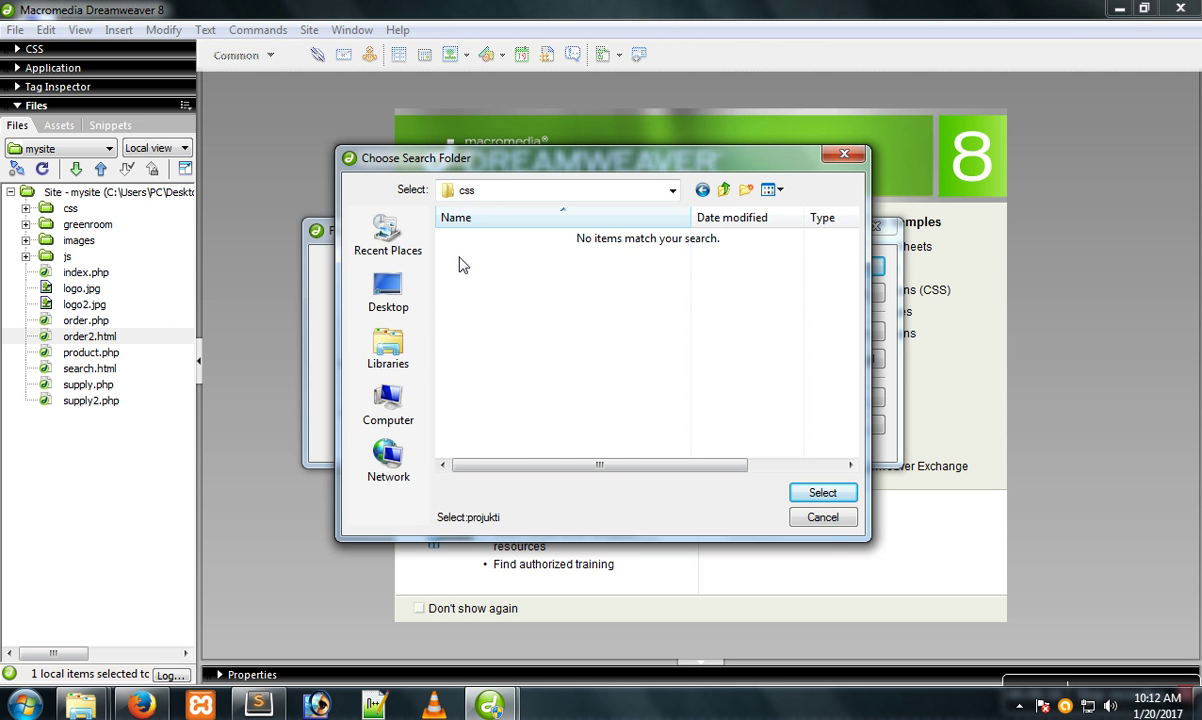
pyautogui.click(821, 494)
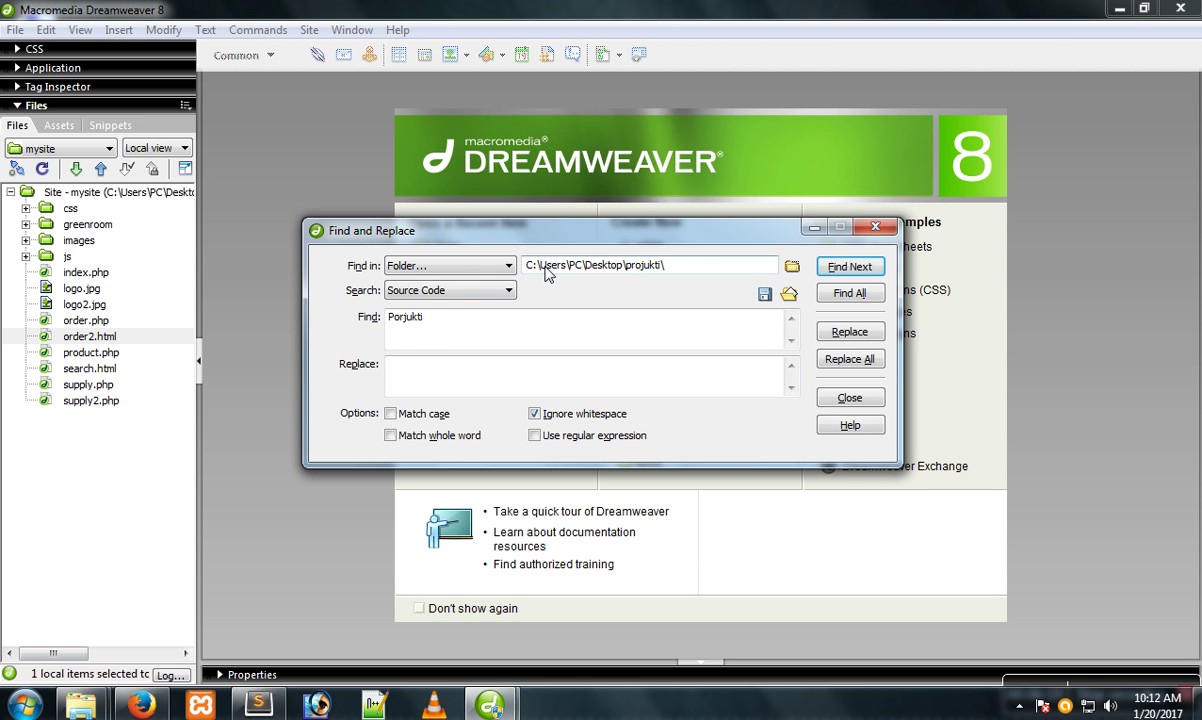
# - Try to replace all occurrences of Porjukti with Technology in the source code of the folder's files, accepting that it cannot be undone
pyautogui.click(467, 333)
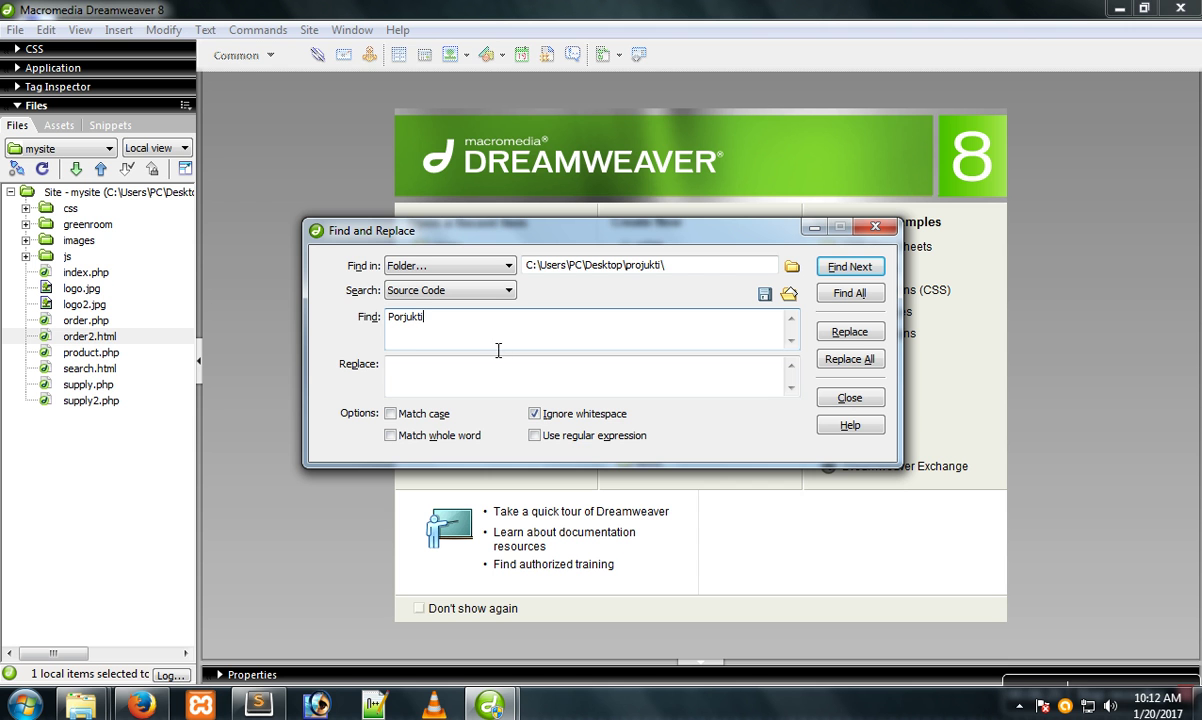
pyautogui.click(440, 372)
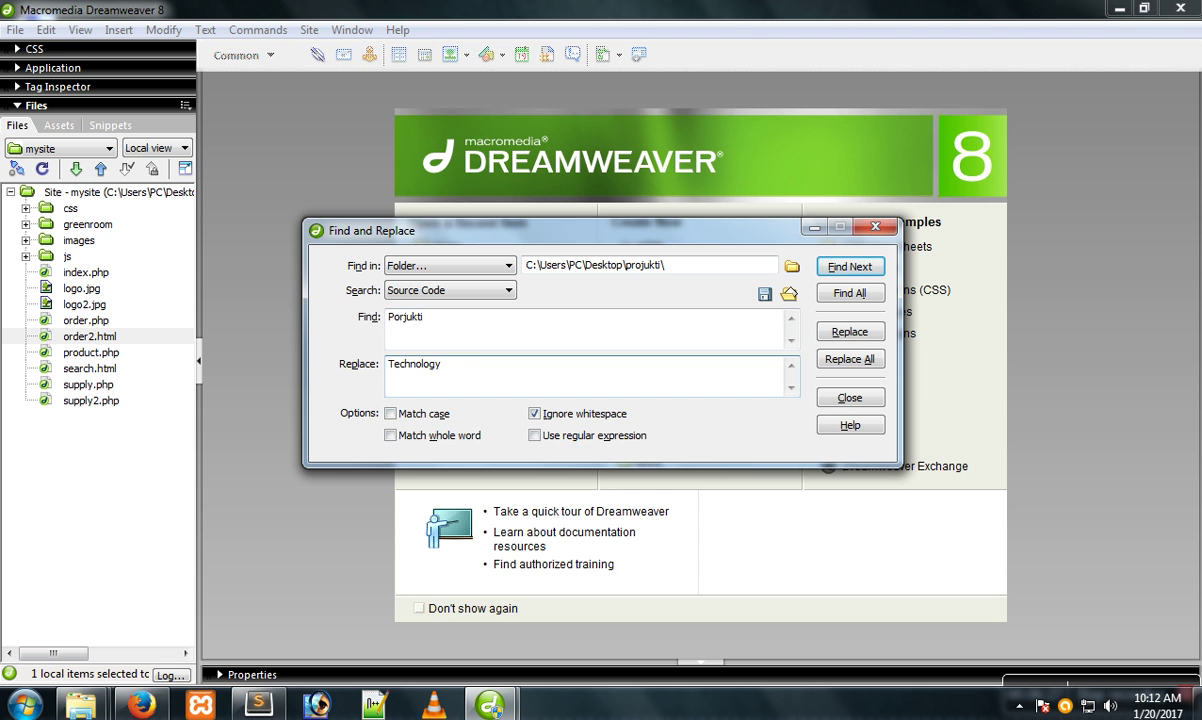
pyautogui.click(458, 318)
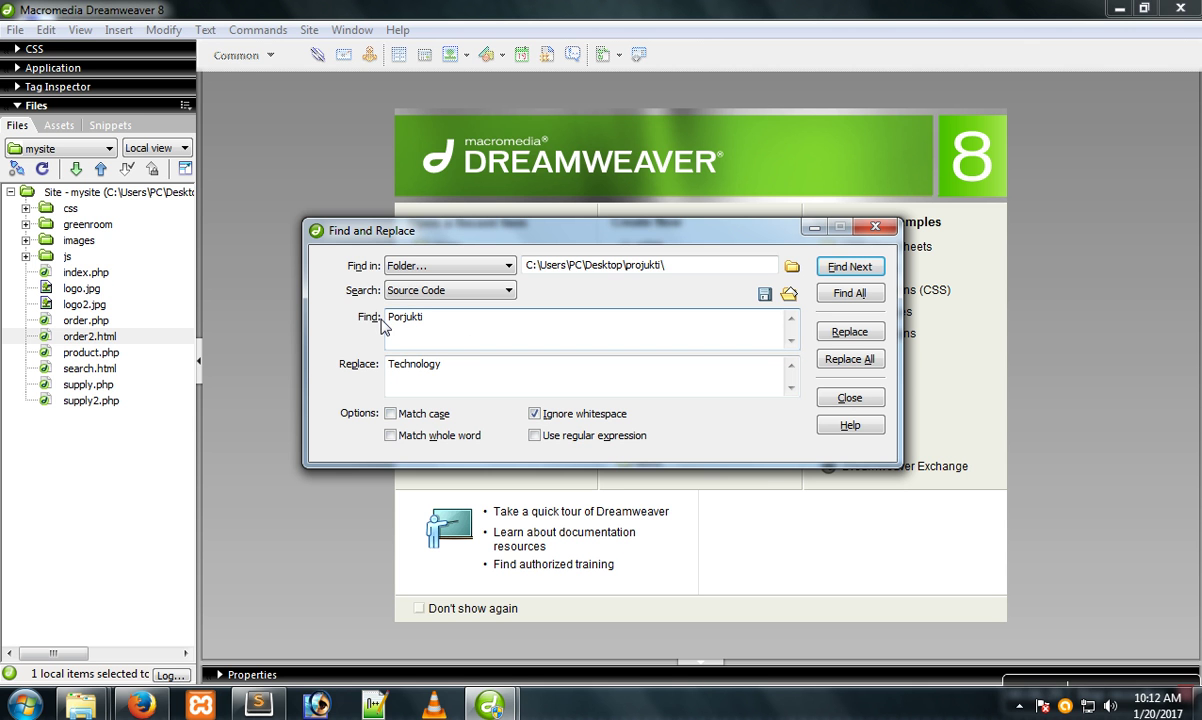
pyautogui.moveTo(388, 366); pyautogui.dragTo(451, 381)
pyautogui.click(440, 376)
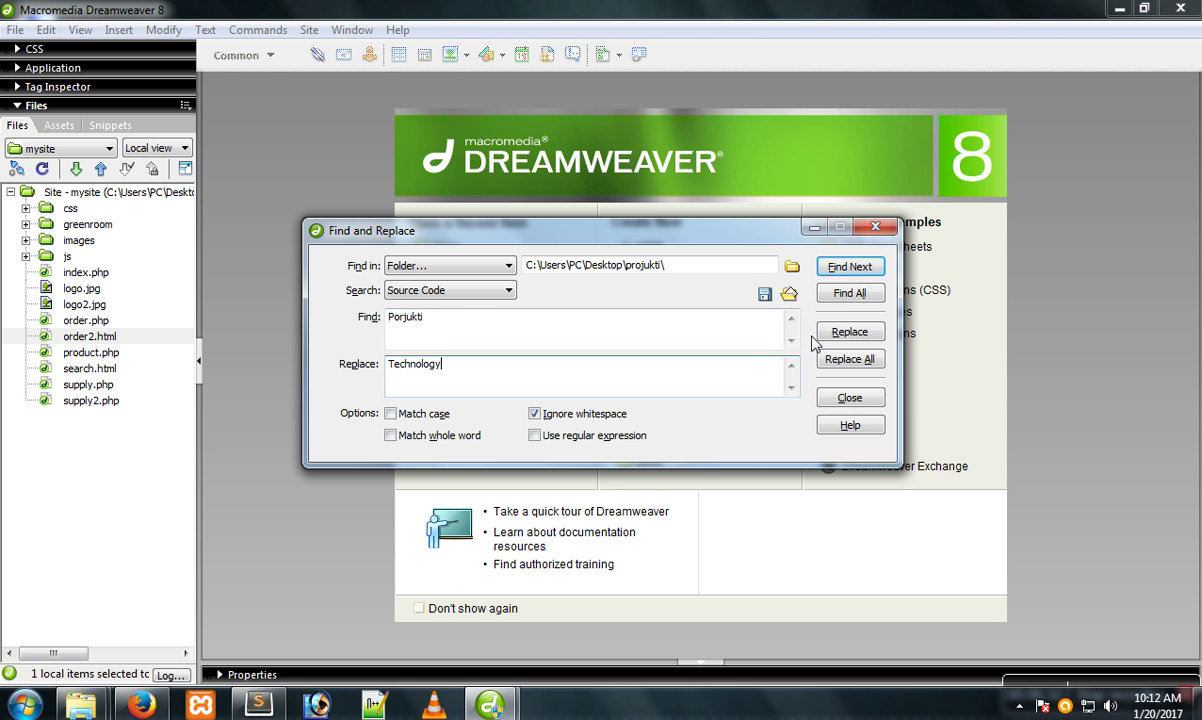
pyautogui.click(849, 359)
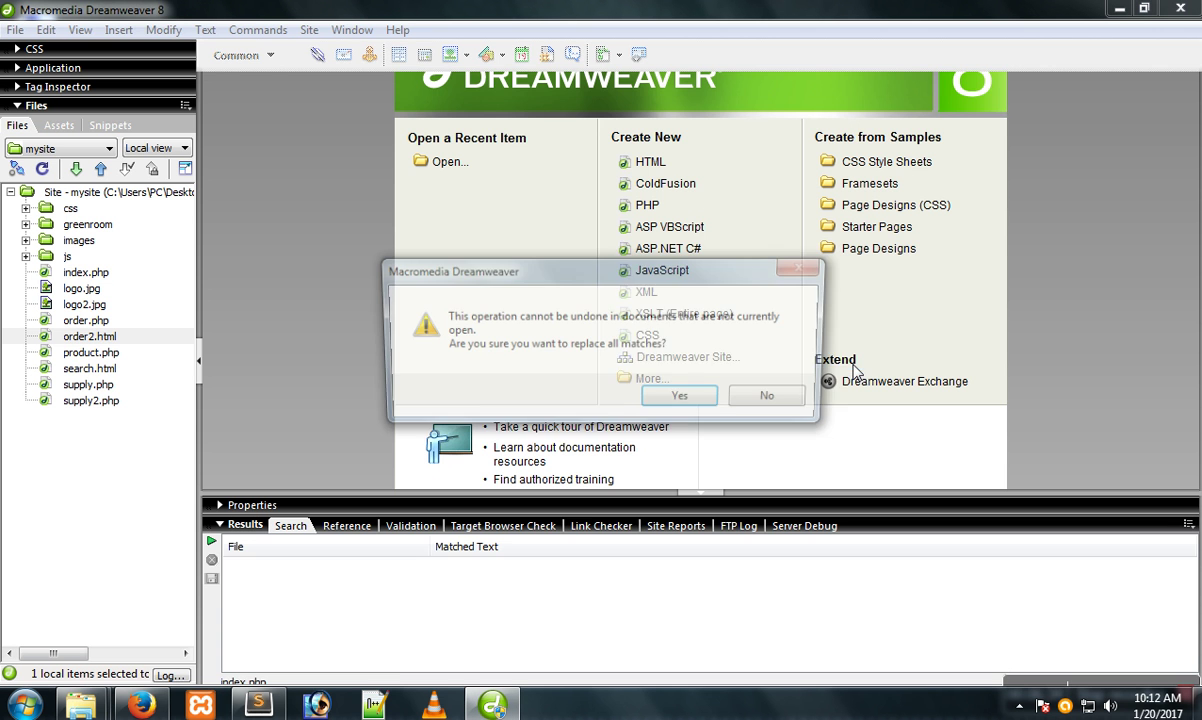
pyautogui.click(680, 401)
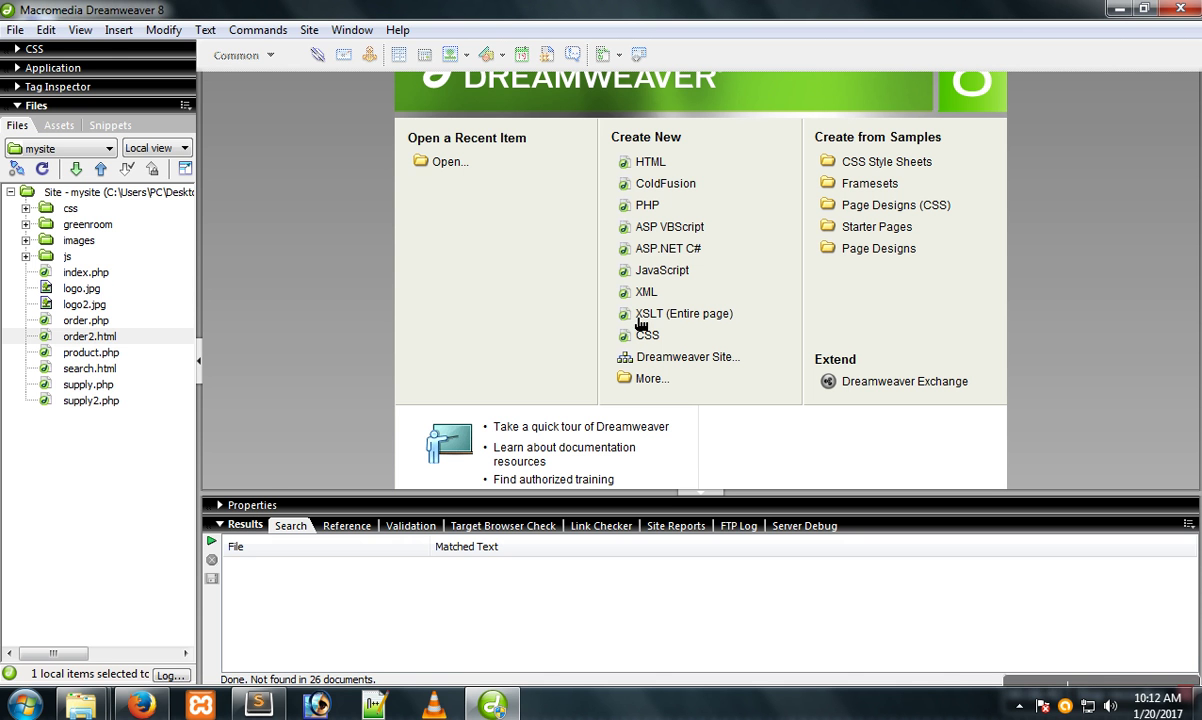
pyautogui.click(15, 30)
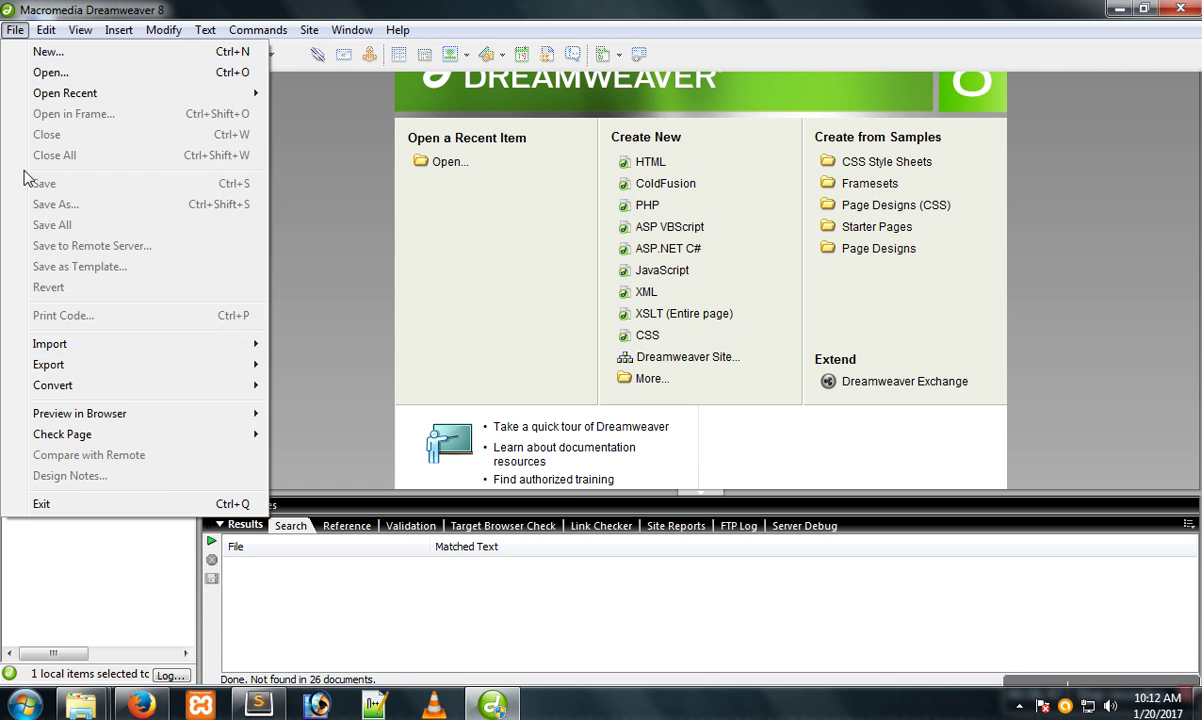
pyautogui.click(380, 555)
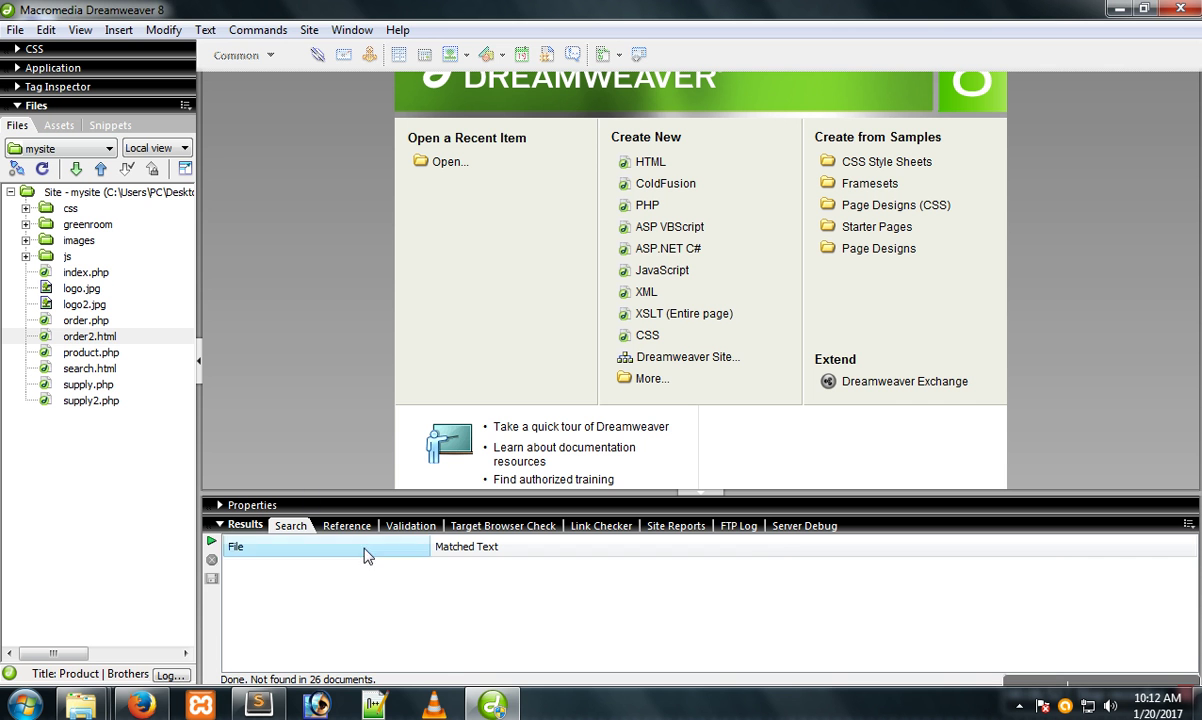
# - Change the search text's initial letter to lowercase p and run the replacement with Technology again on all files in the folder
pyautogui.rightClick(393, 556)
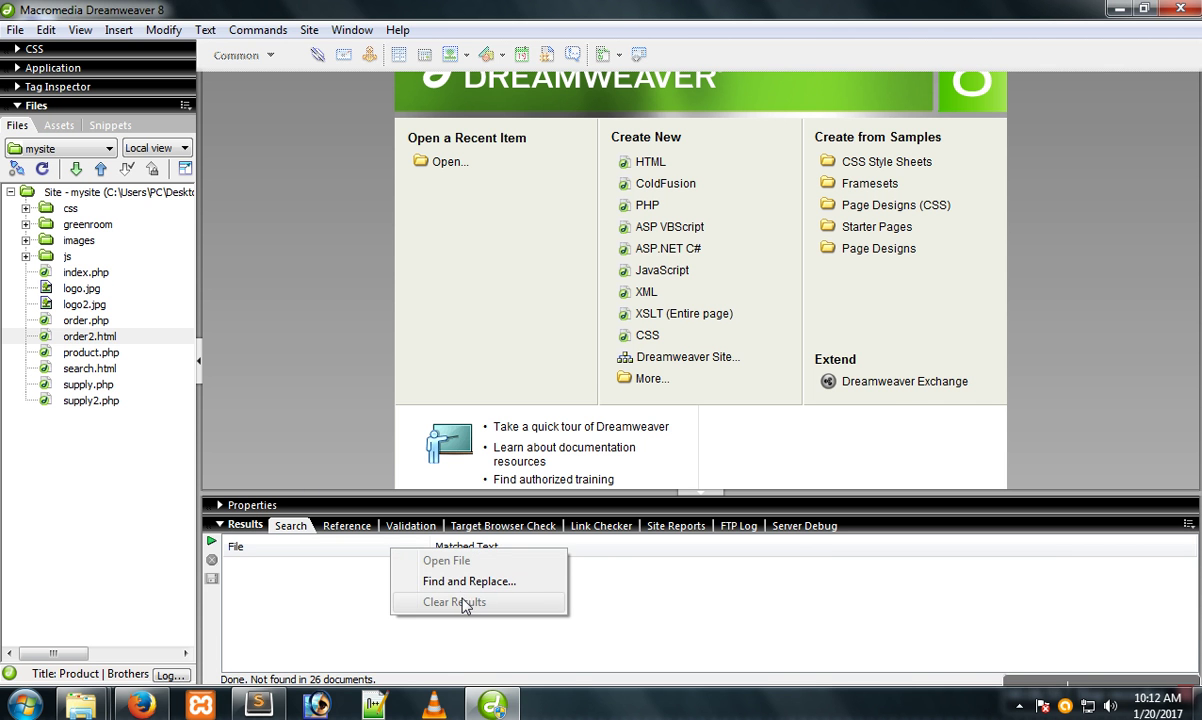
pyautogui.click(464, 586)
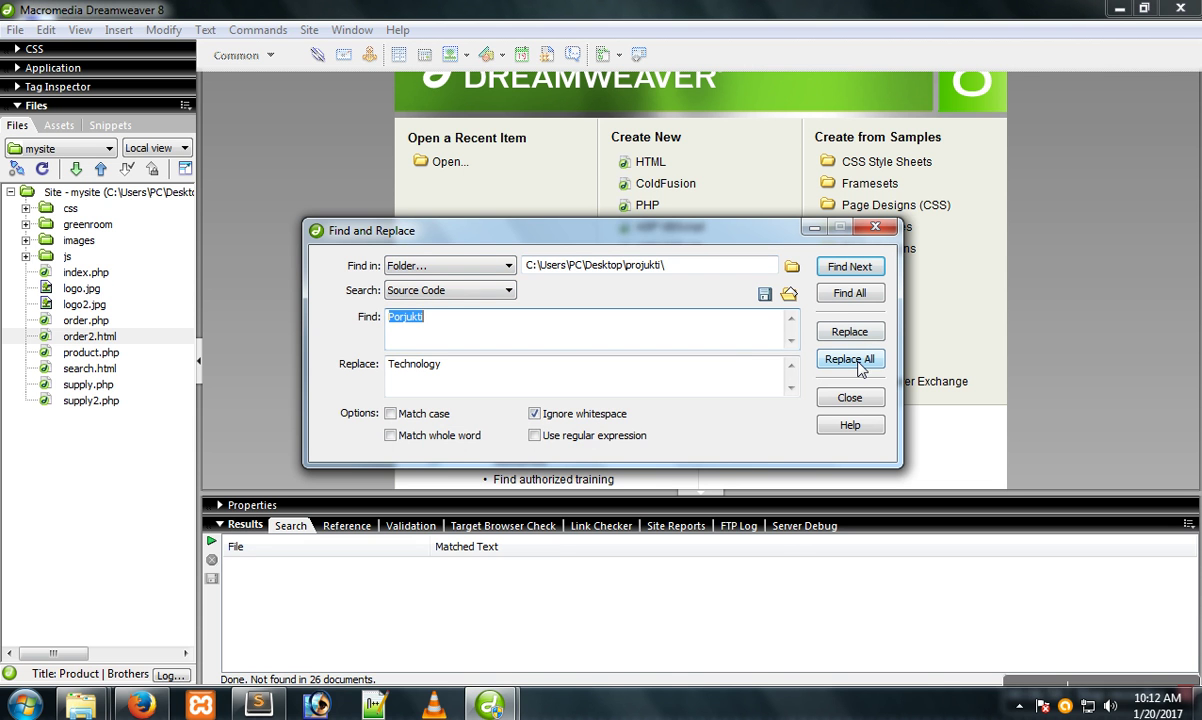
pyautogui.click(392, 318)
pyautogui.press('BackSpace')
pyautogui.write('p')
pyautogui.click(849, 358)
pyautogui.click(695, 402)
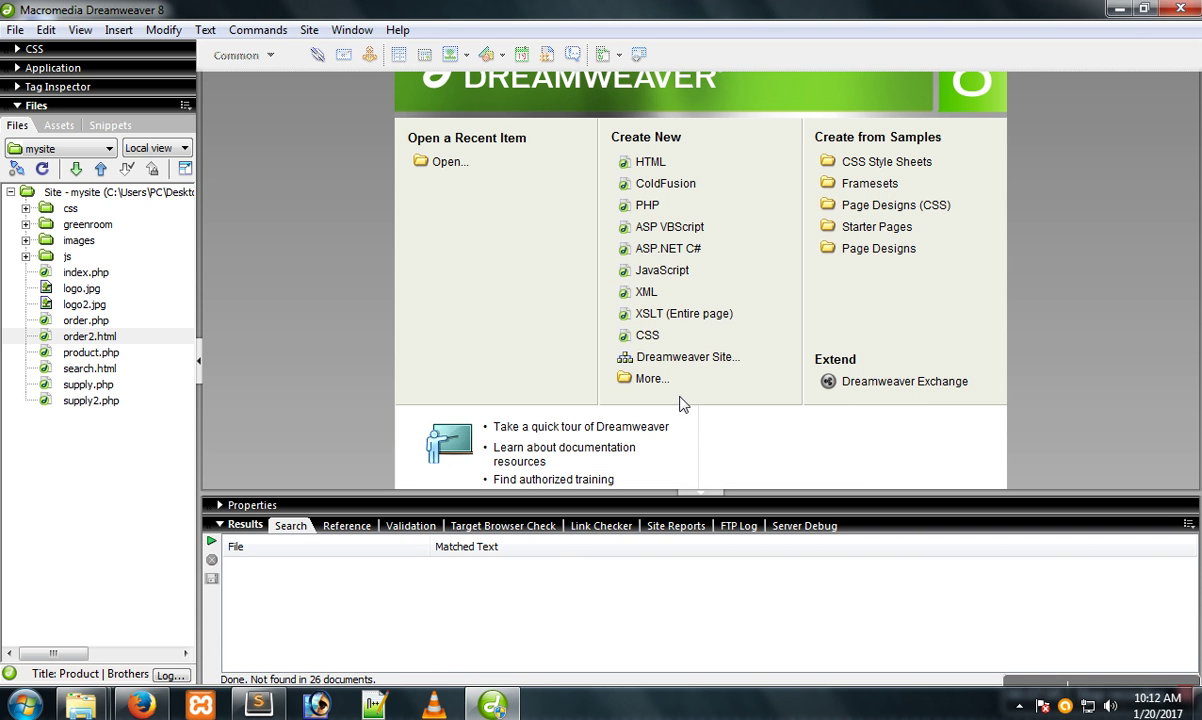
# - Switch to Sublime Text and maximize its window
pyautogui.click(258, 705)
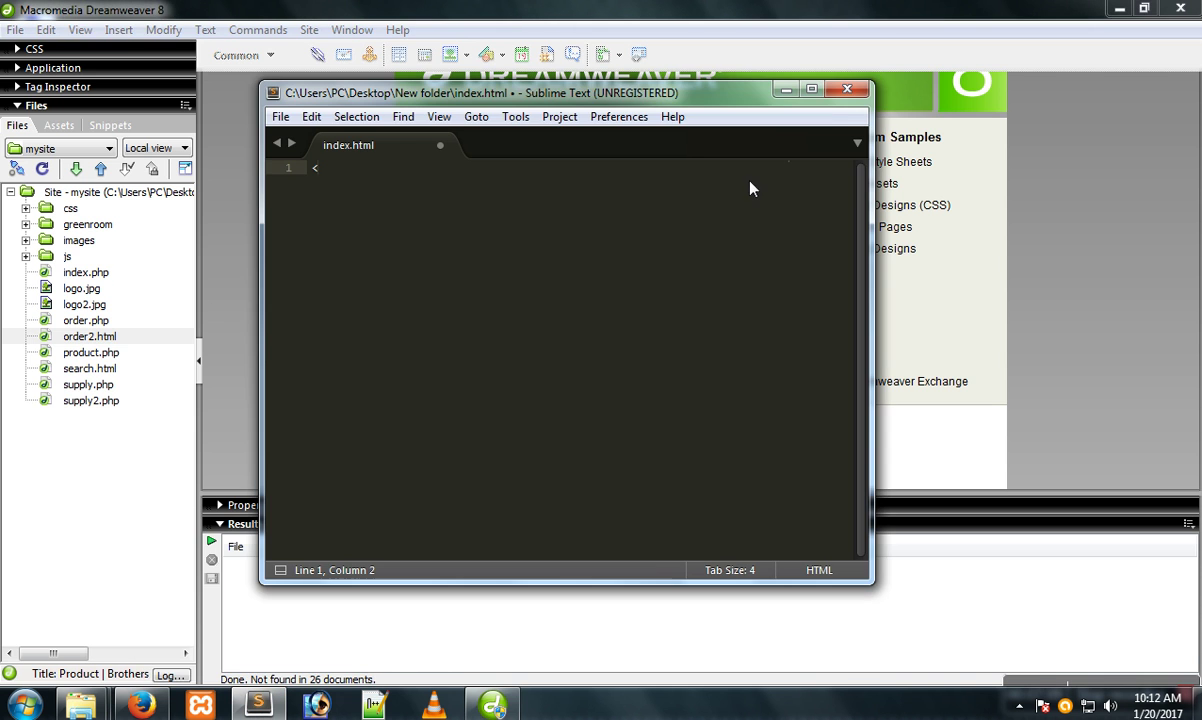
pyautogui.click(811, 89)
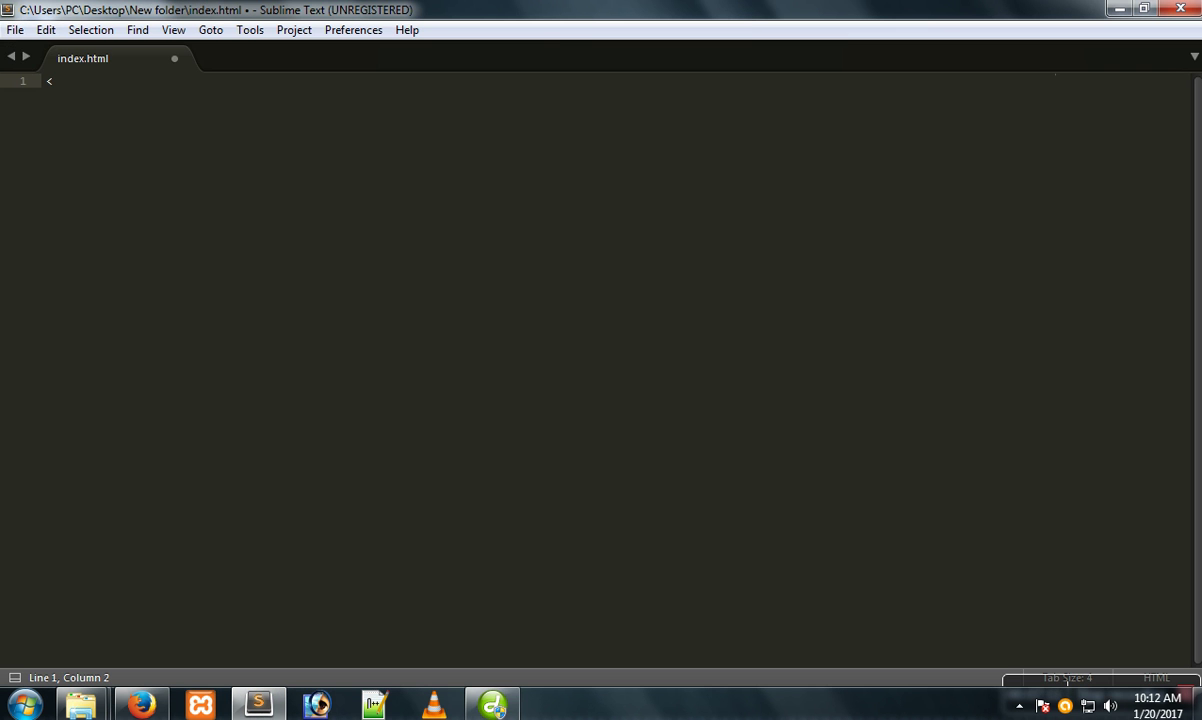
# - Open the desktop's projukti folder in Sublime Text and maximize the new project window
pyautogui.click(15, 30)
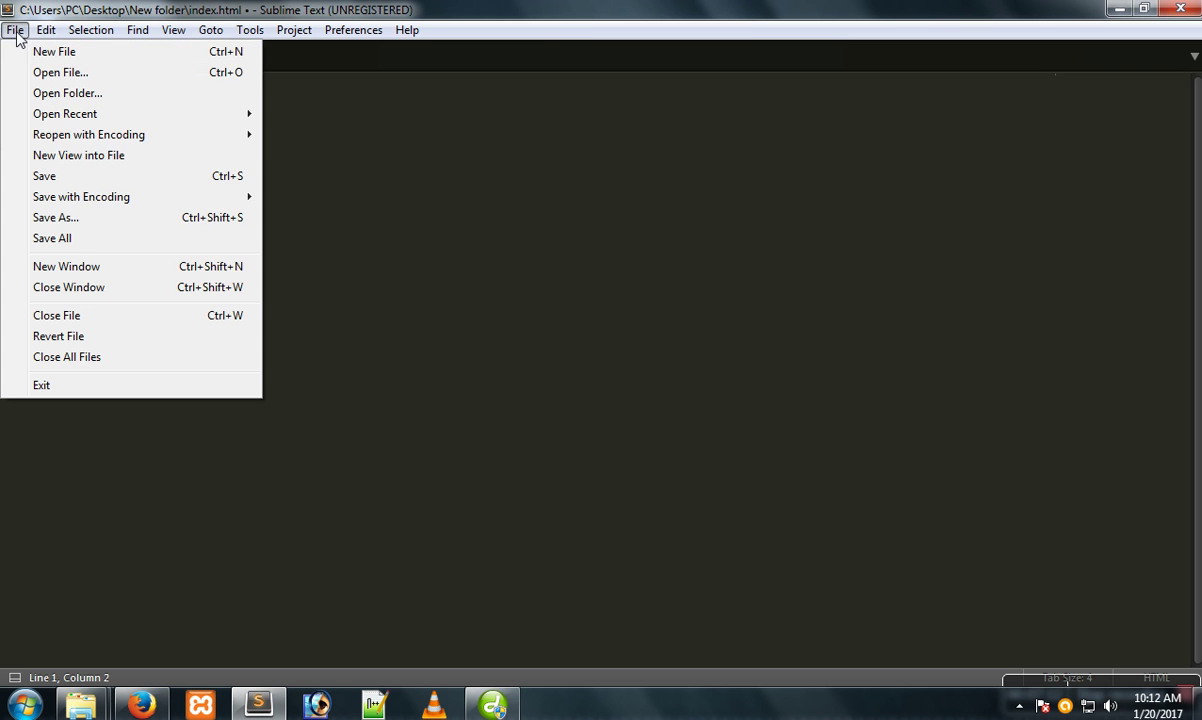
pyautogui.click(74, 96)
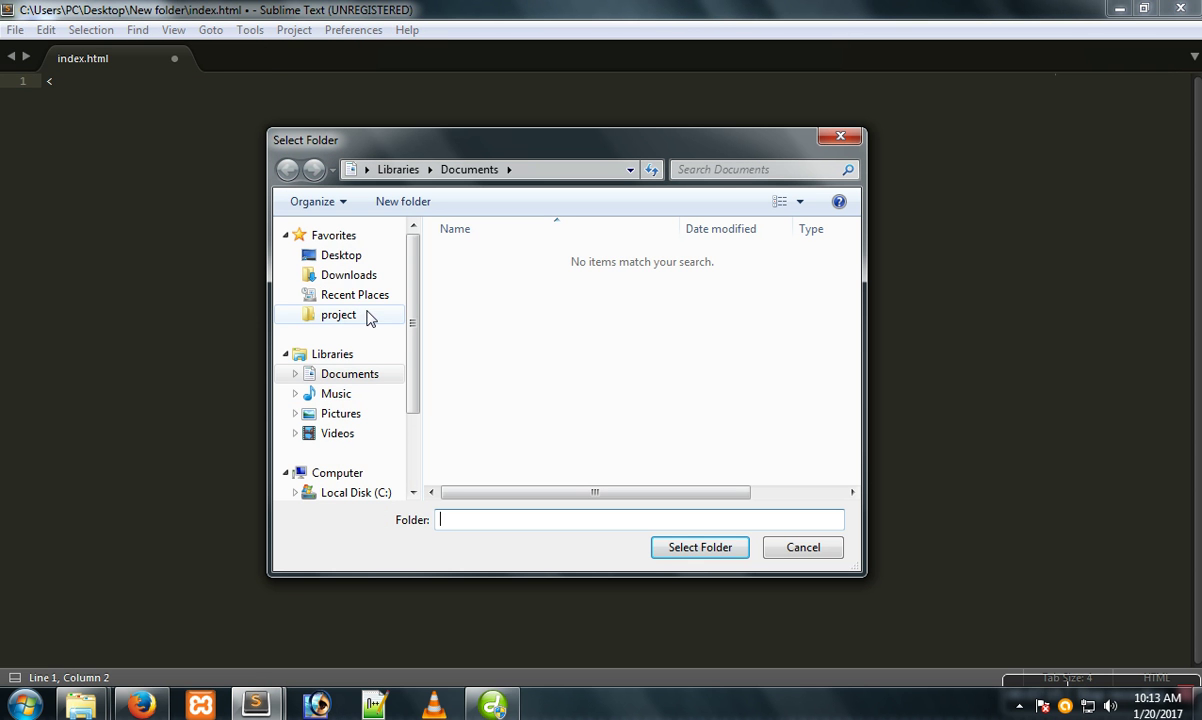
pyautogui.scroll(-2, 413, 314)
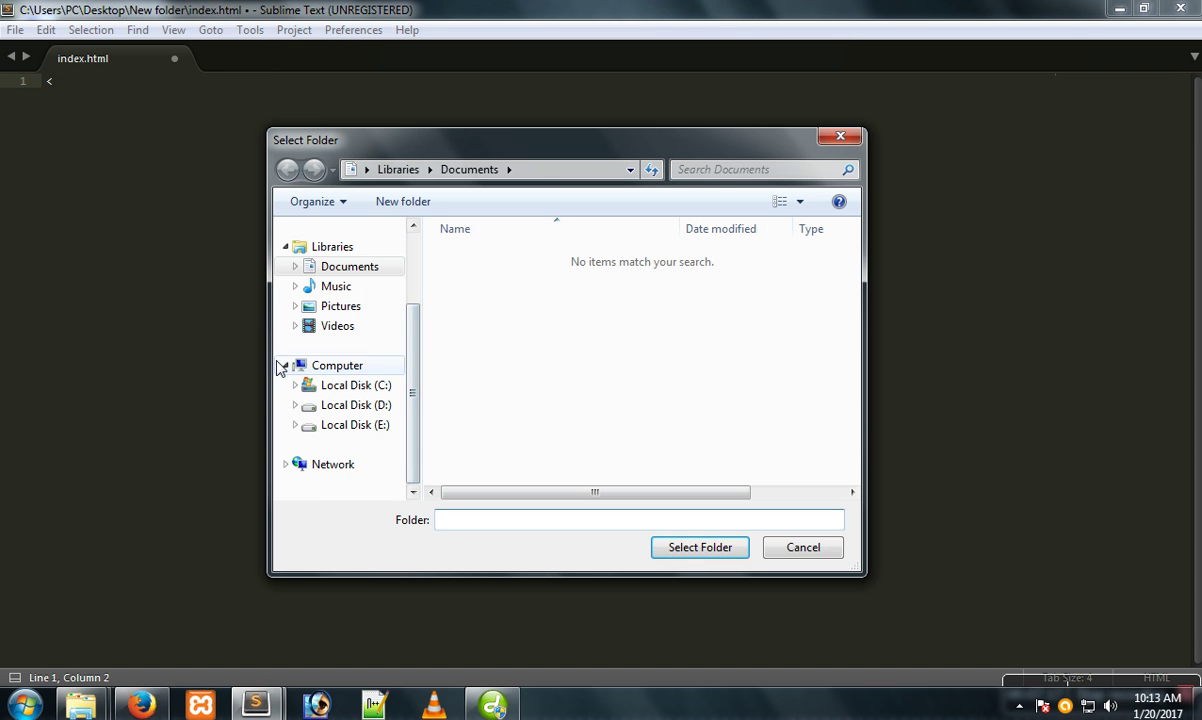
pyautogui.scroll(2, 410, 268)
pyautogui.click(340, 258)
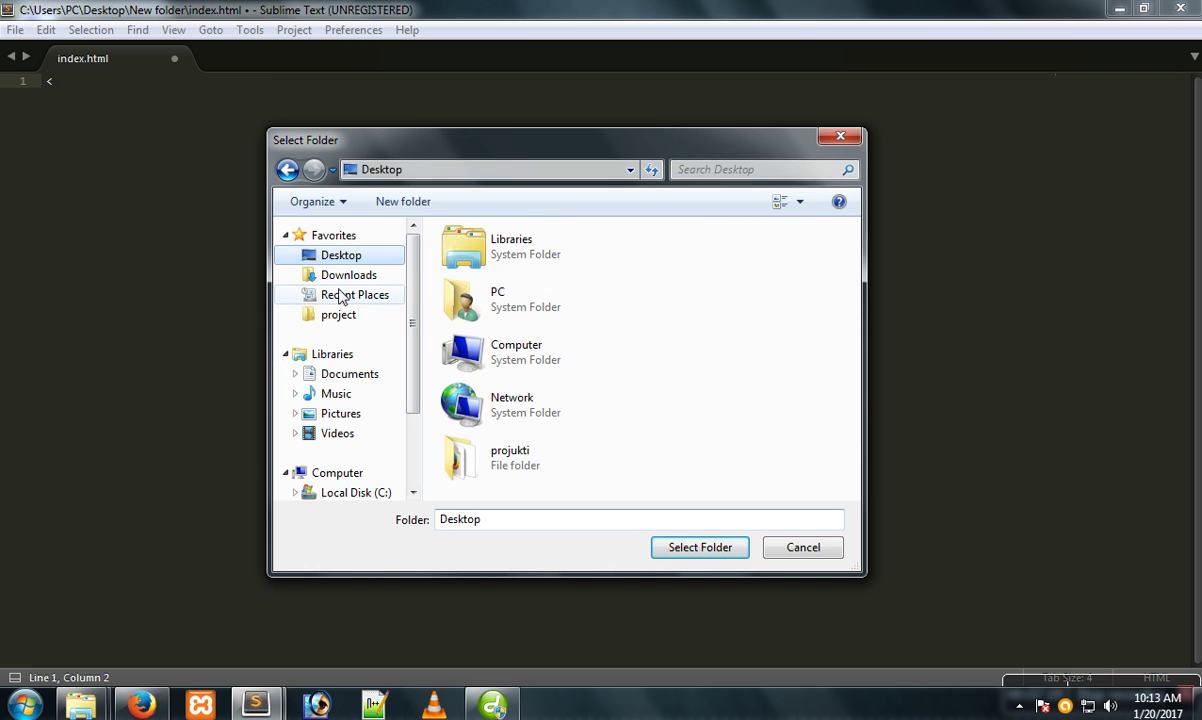
pyautogui.click(488, 445)
pyautogui.click(695, 548)
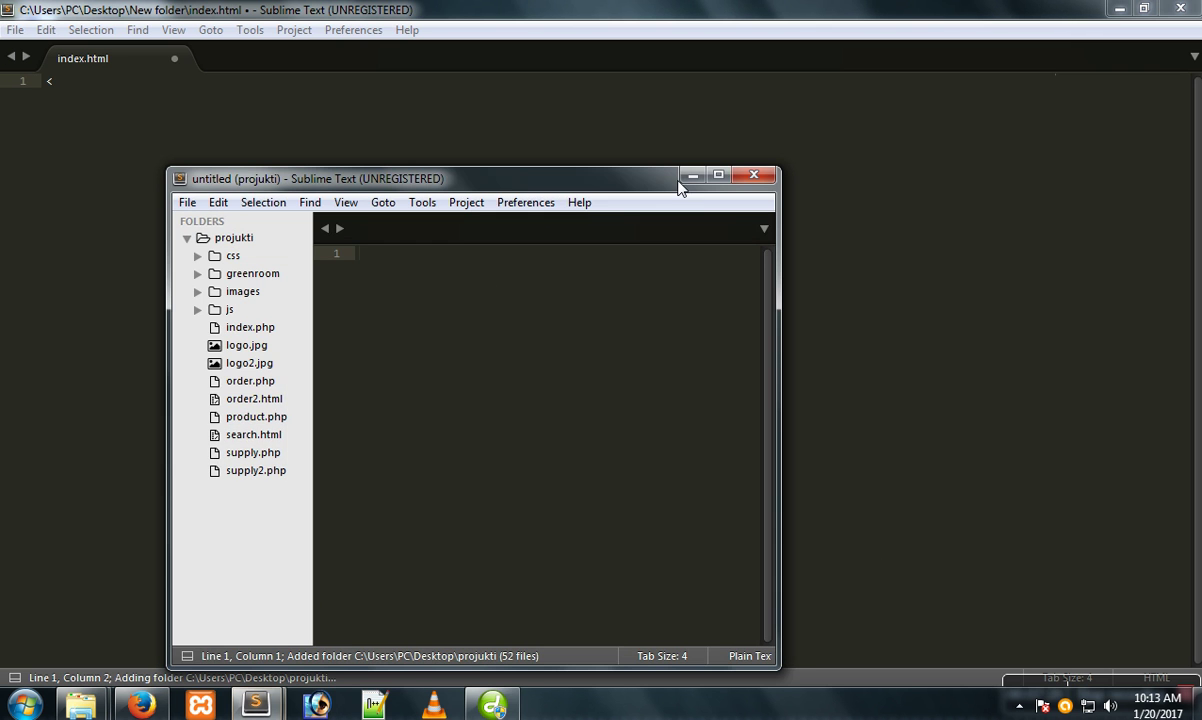
pyautogui.click(718, 175)
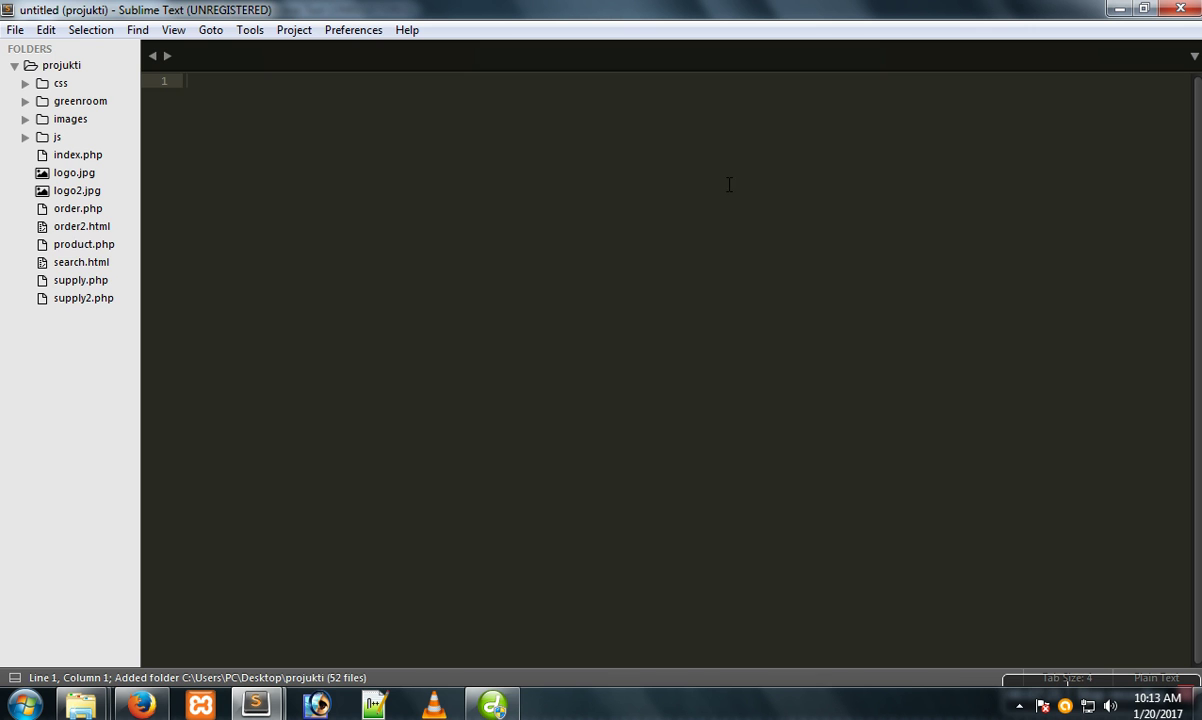
# - Open index.php from the projukti folder and check how the site name is spelled in the page title
pyautogui.click(58, 67)
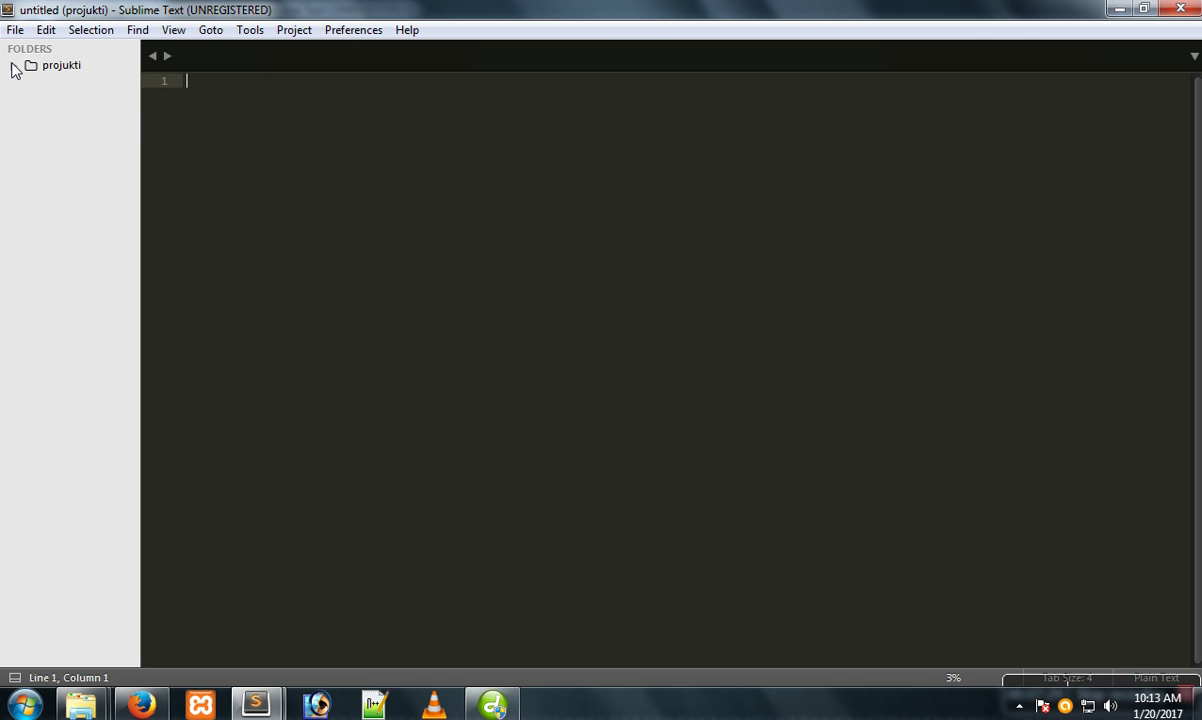
pyautogui.click(13, 65)
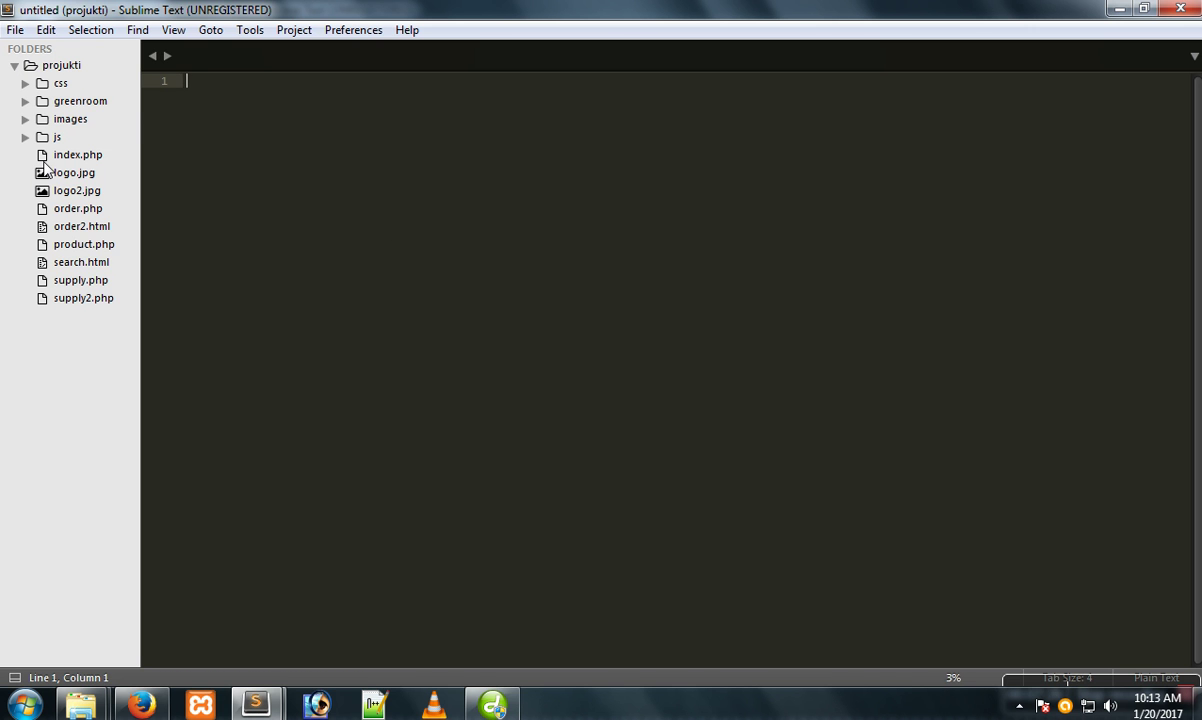
pyautogui.click(63, 160)
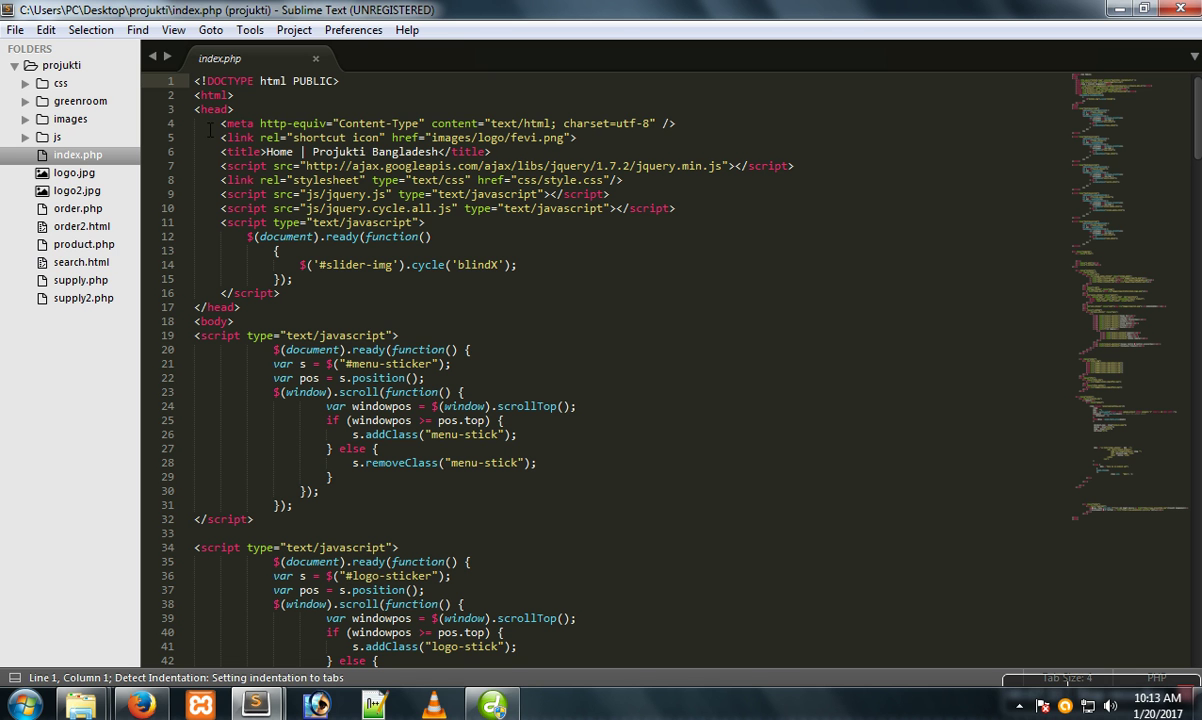
pyautogui.moveTo(313, 152); pyautogui.dragTo(362, 152)
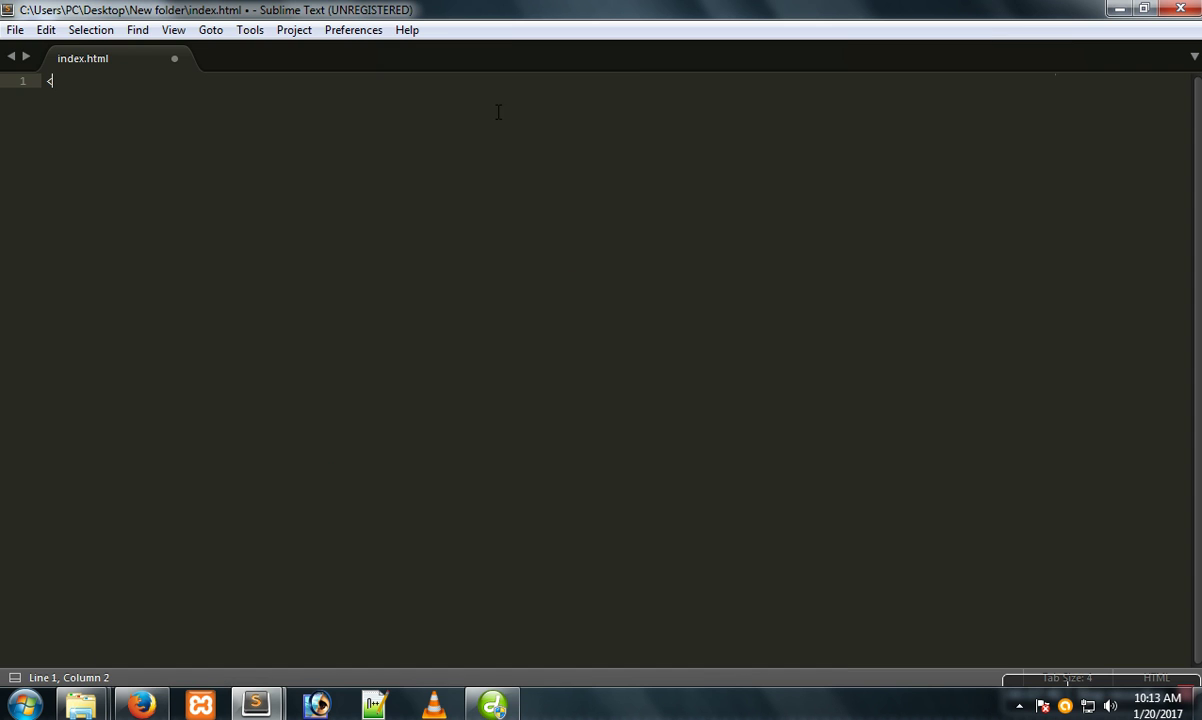
# - Switch back to Dreamweaver, collapse the Files panel, and set the Find and Replace search text to Projukti
pyautogui.click(1119, 9)
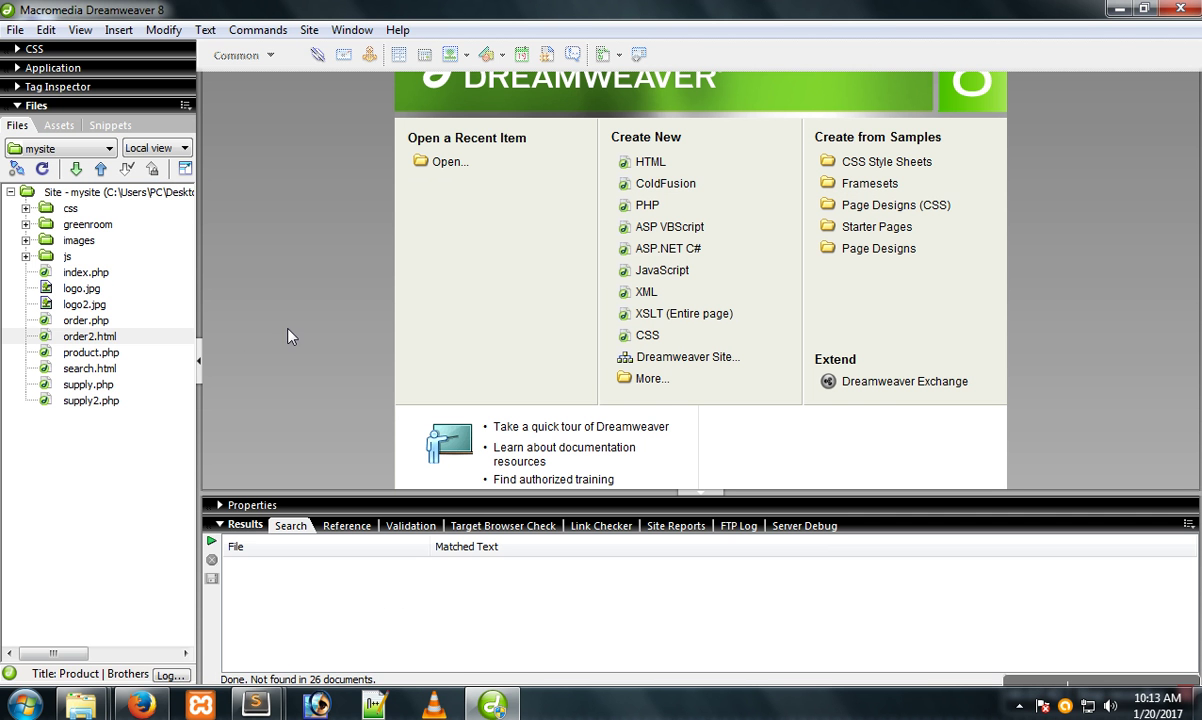
pyautogui.click(17, 106)
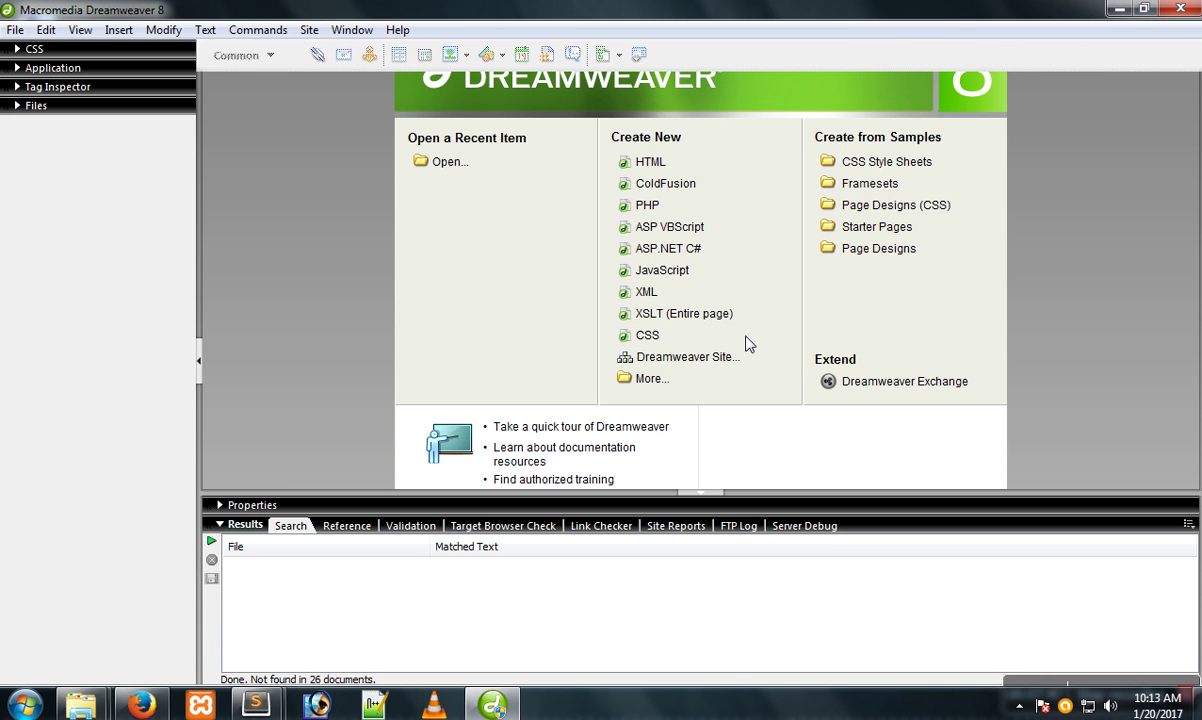
pyautogui.click(46, 29)
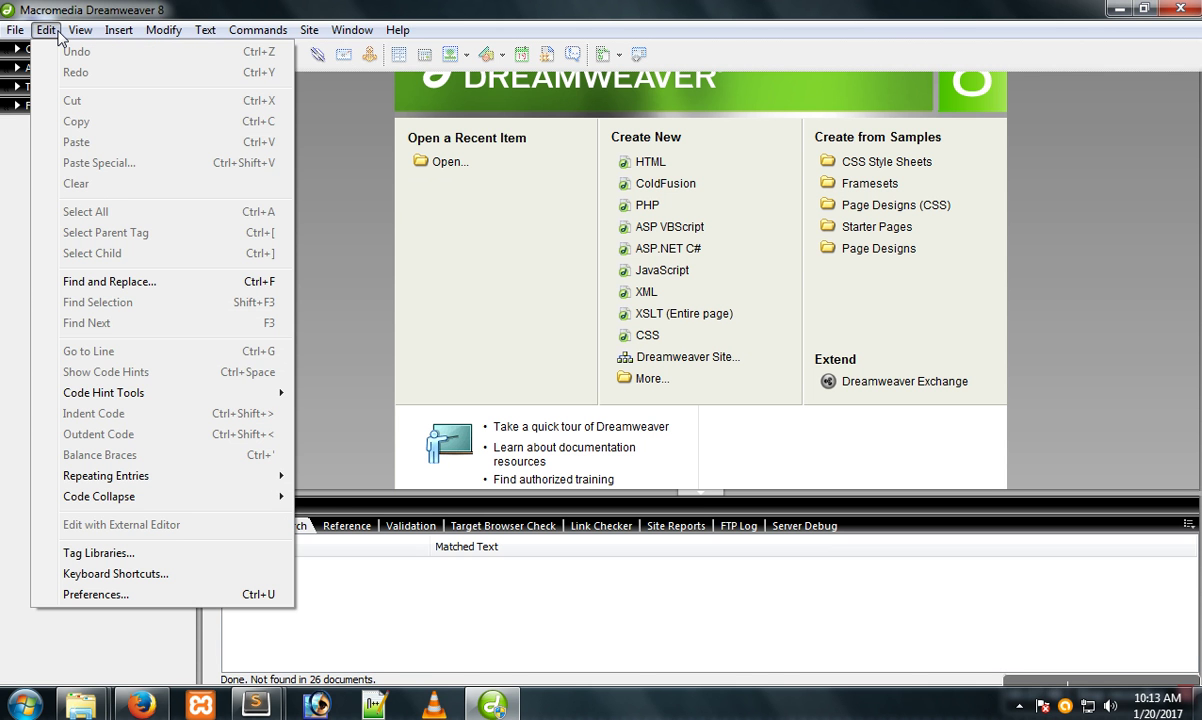
pyautogui.click(100, 281)
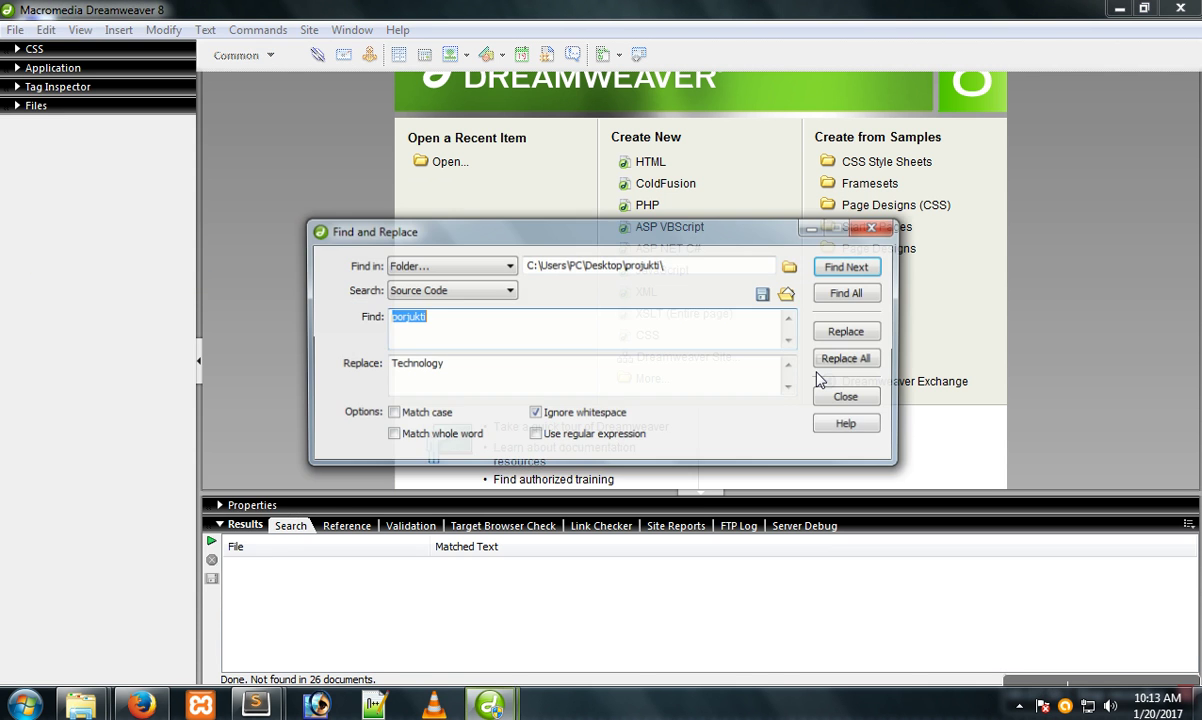
pyautogui.moveTo(468, 336); pyautogui.dragTo(380, 330)
pyautogui.write('Projukti')
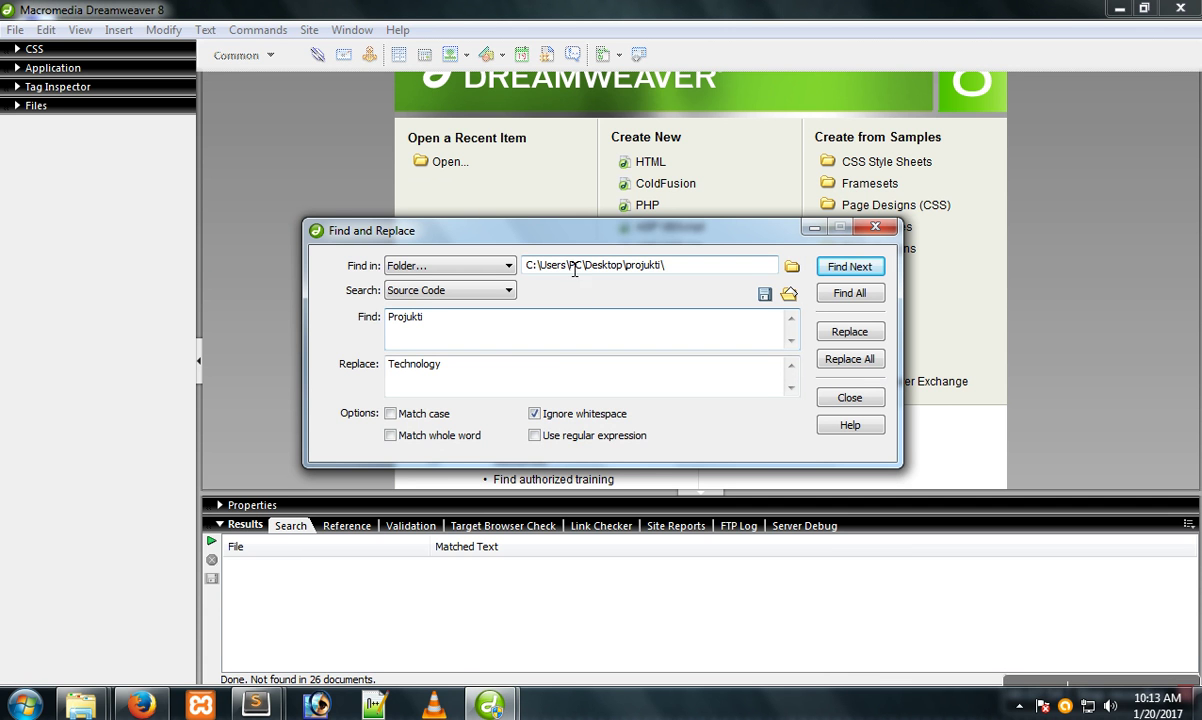
# - Replace all occurrences of Projukti with Technology in the source code of the projukti folder's files, accepting that it cannot be undone
pyautogui.moveTo(632, 266); pyautogui.dragTo(695, 266)
pyautogui.click(504, 317)
pyautogui.click(401, 372)
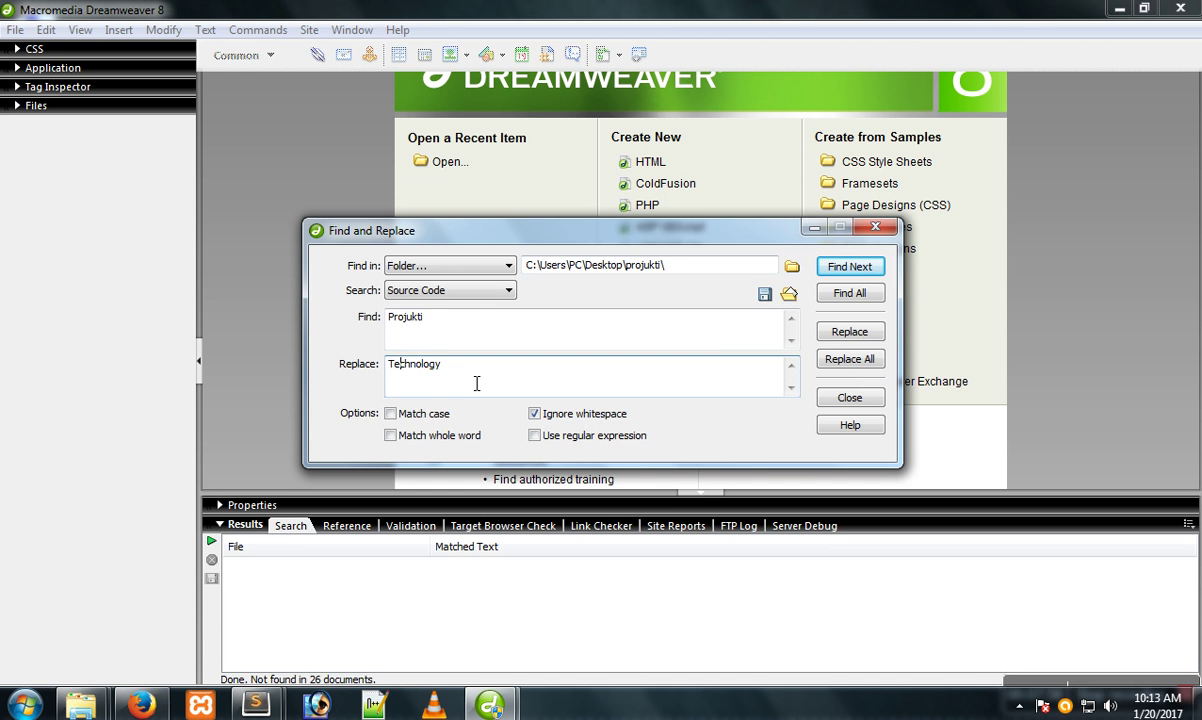
pyautogui.click(849, 359)
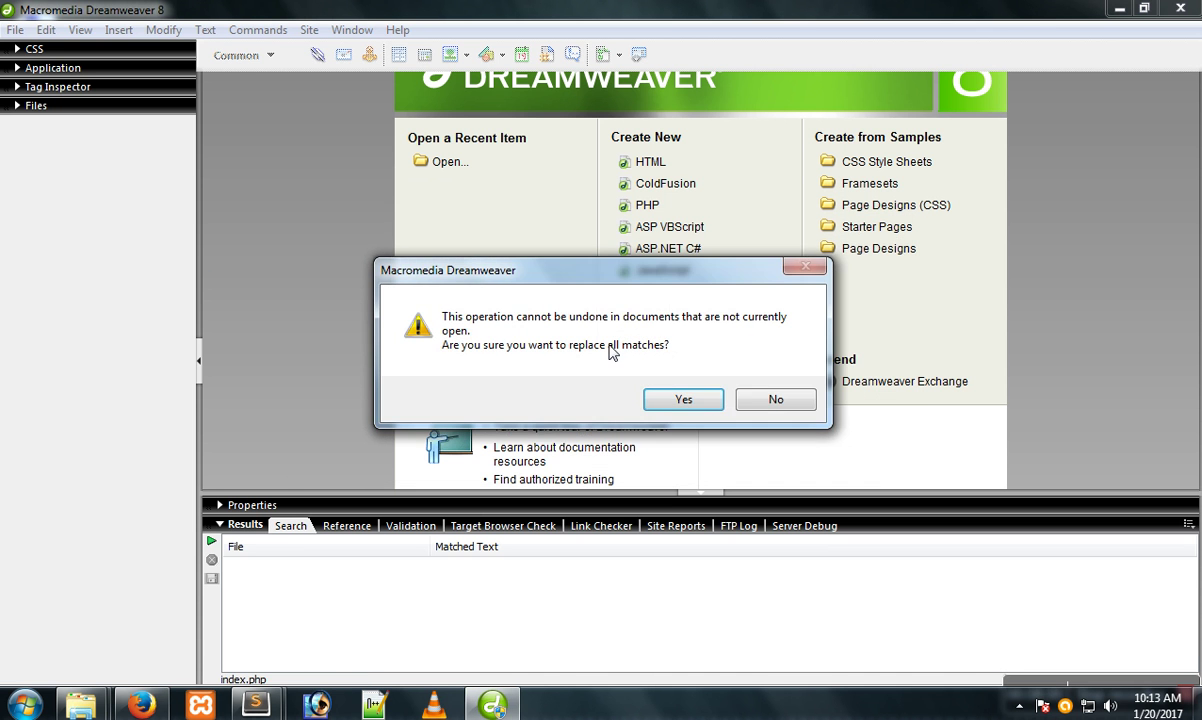
pyautogui.click(675, 402)
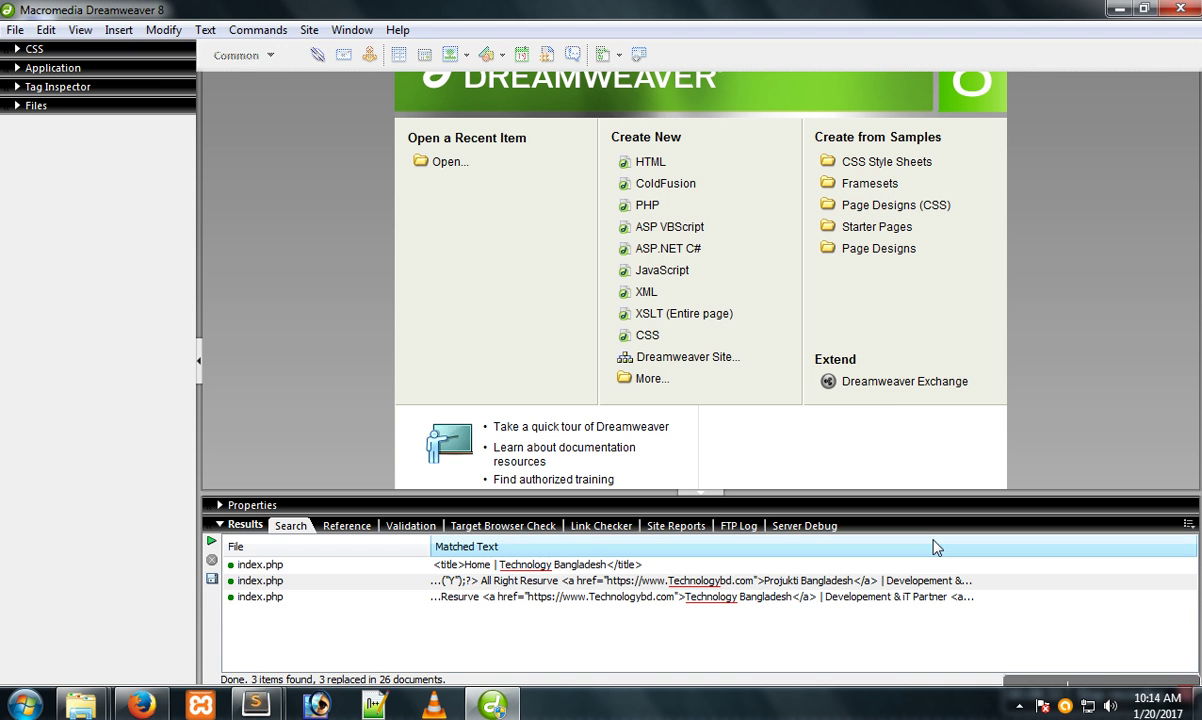
# - Reopen Find and Replace and clear the search text
pyautogui.click(46, 30)
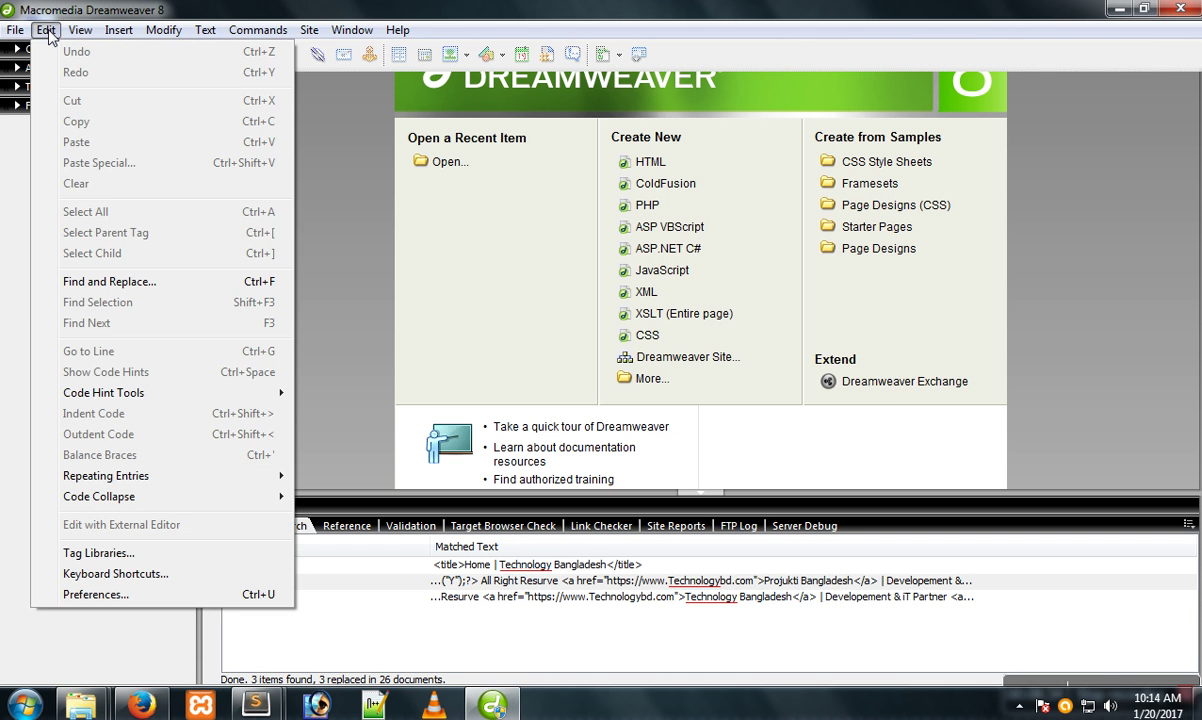
pyautogui.click(82, 282)
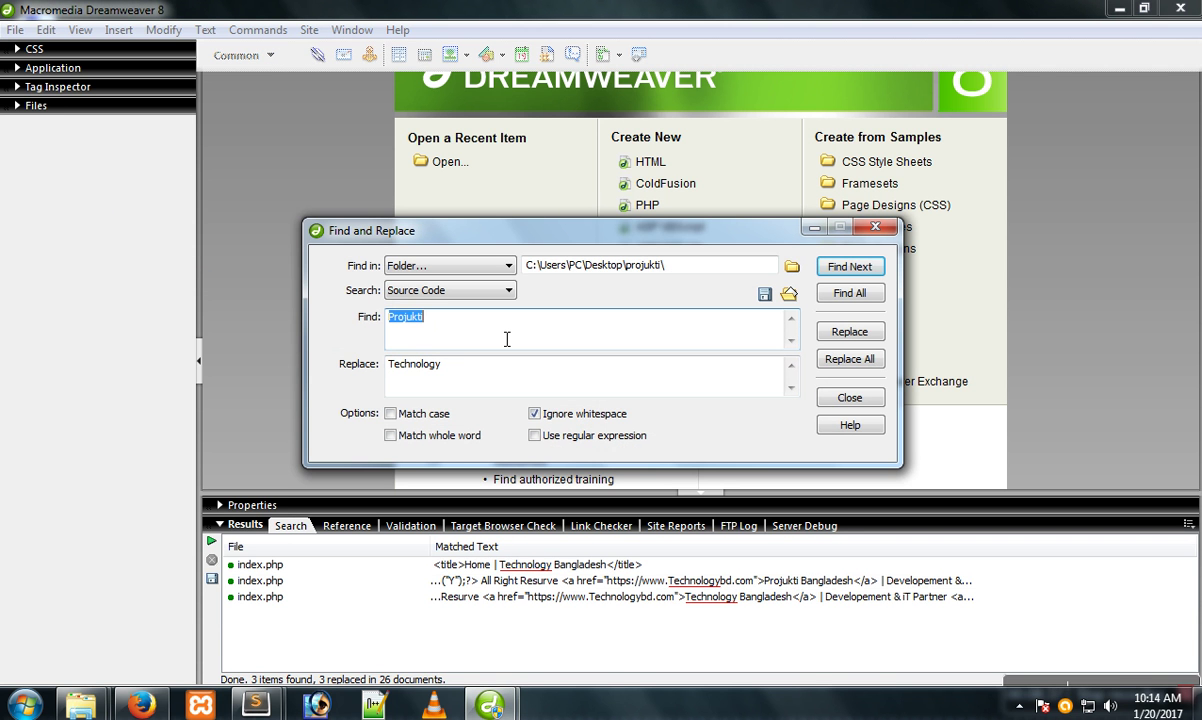
pyautogui.press('BackSpace')
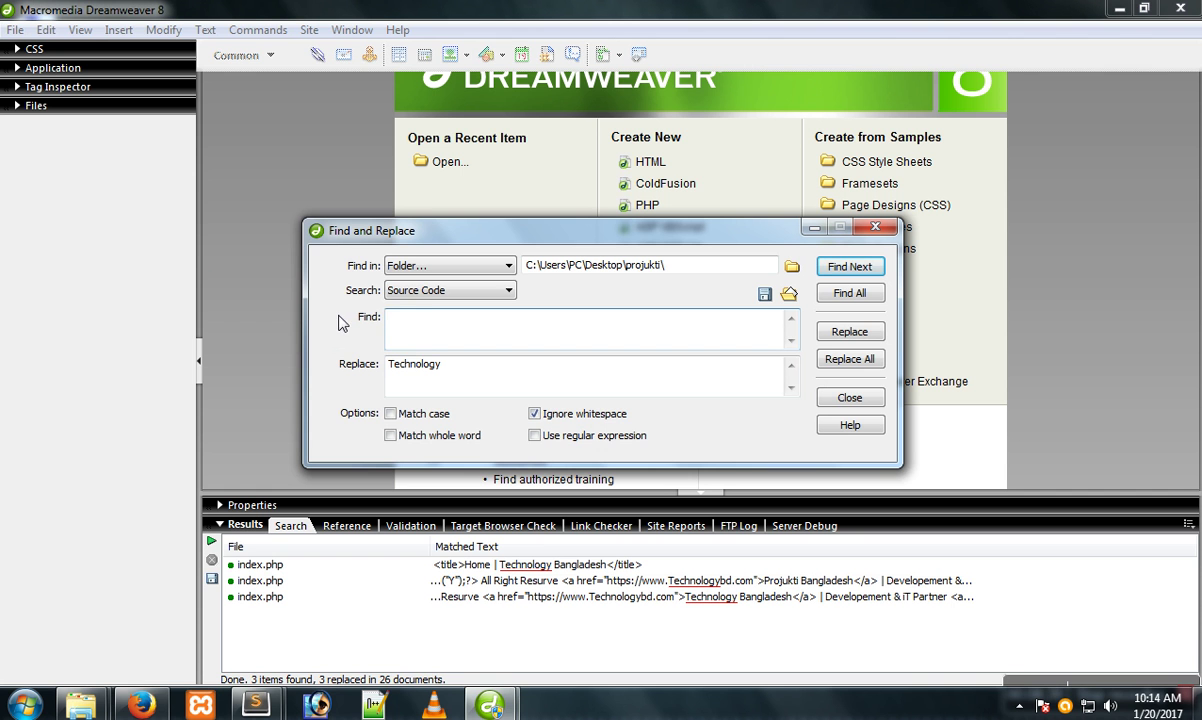